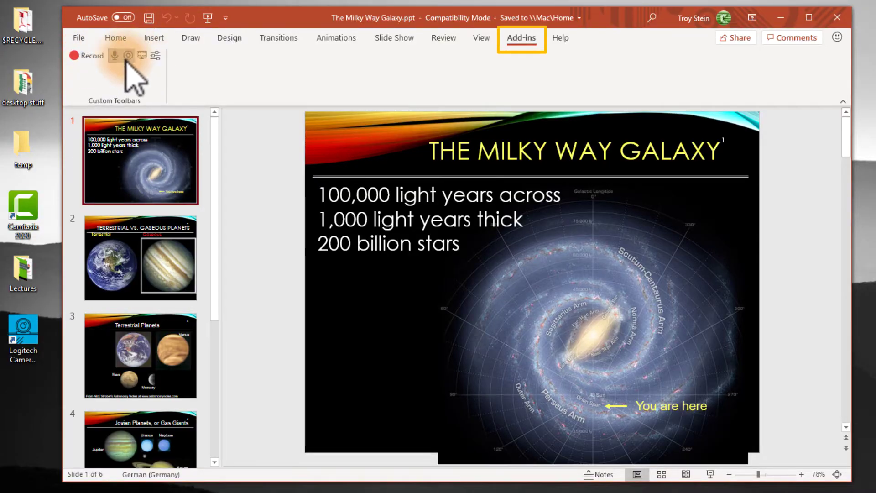
Step: Start a Camtasia add-in recording of the slide show and advance through slides 1 to 5
{"action": "left_click", "coordinate": [89, 59]}
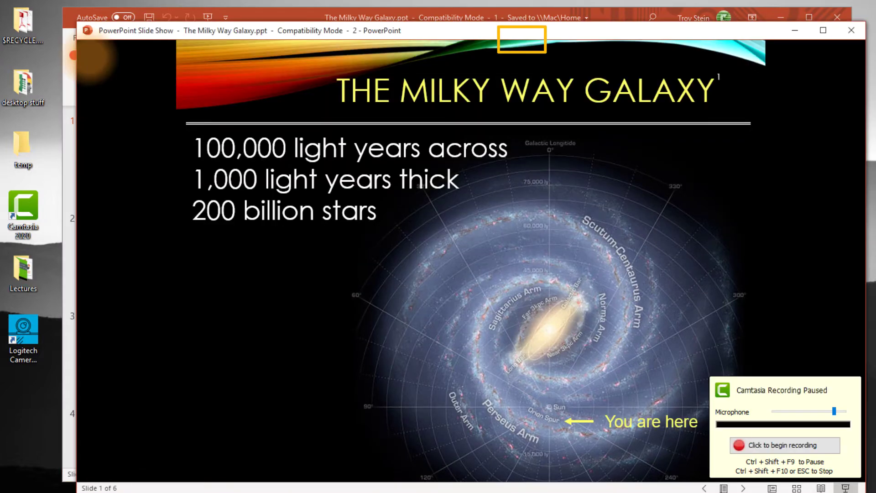
{"action": "left_click", "coordinate": [766, 446]}
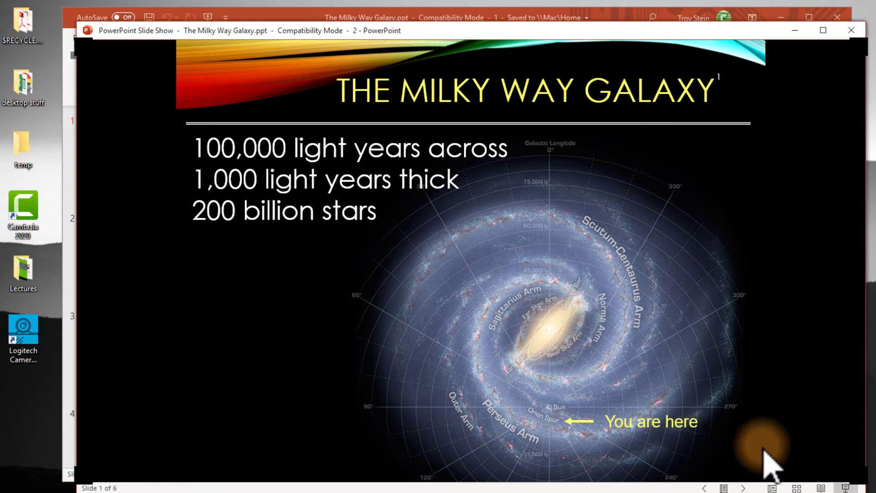
{"action": "left_click", "coordinate": [711, 361]}
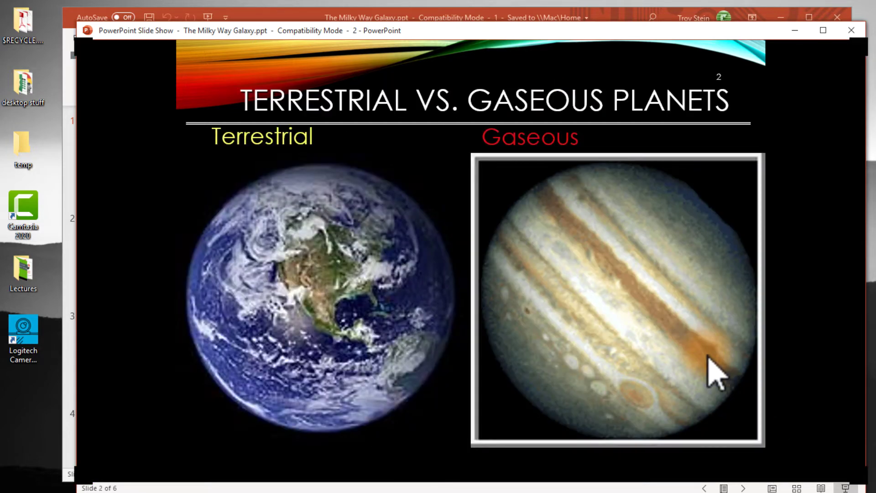
{"action": "left_click", "coordinate": [709, 358]}
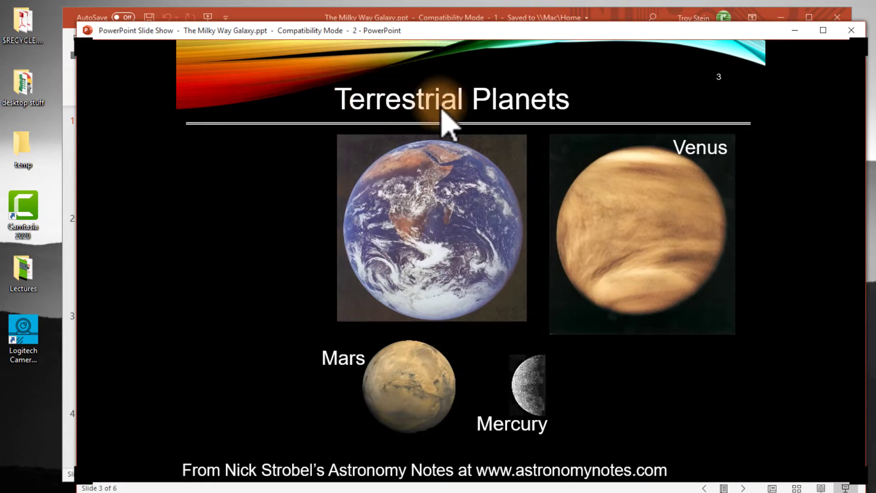
{"action": "left_click", "coordinate": [400, 247]}
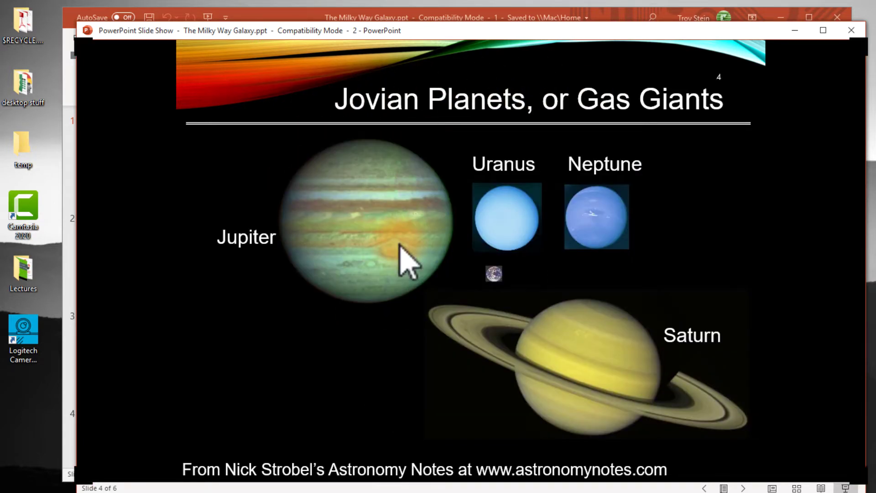
{"action": "left_click", "coordinate": [511, 290]}
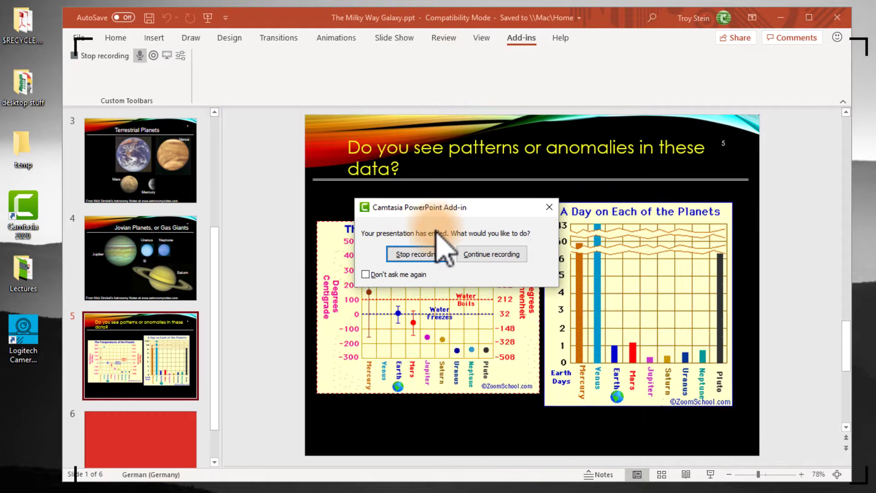
Step: Stop recording, save as The Milky Way Galaxy2.trec, and keep 'Edit your recording' to open it
{"action": "left_click", "coordinate": [417, 257]}
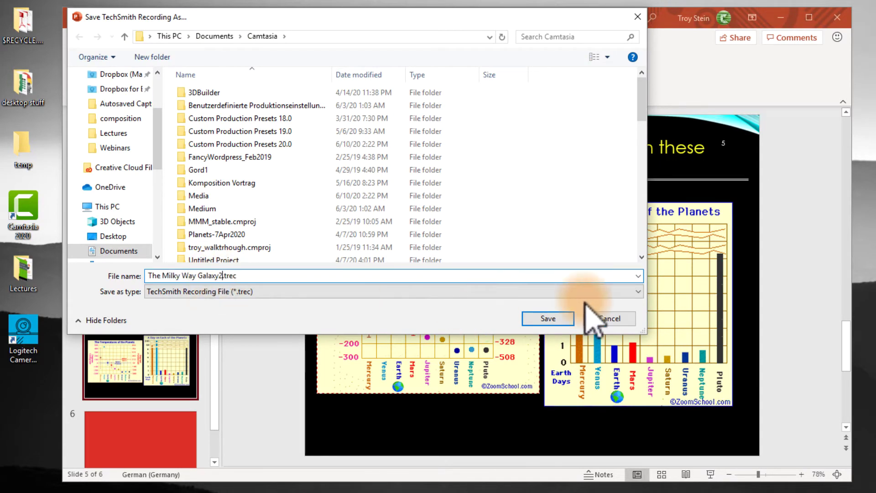
{"action": "left_click", "coordinate": [559, 319]}
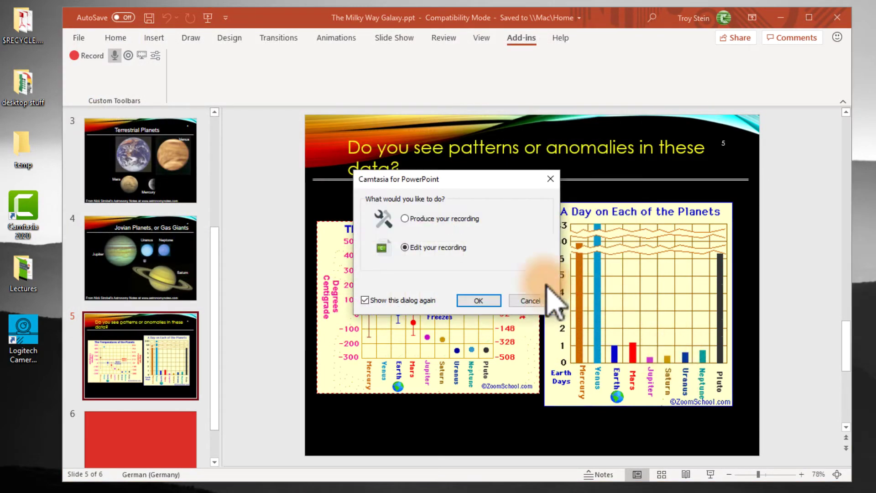
{"action": "left_click", "coordinate": [477, 301]}
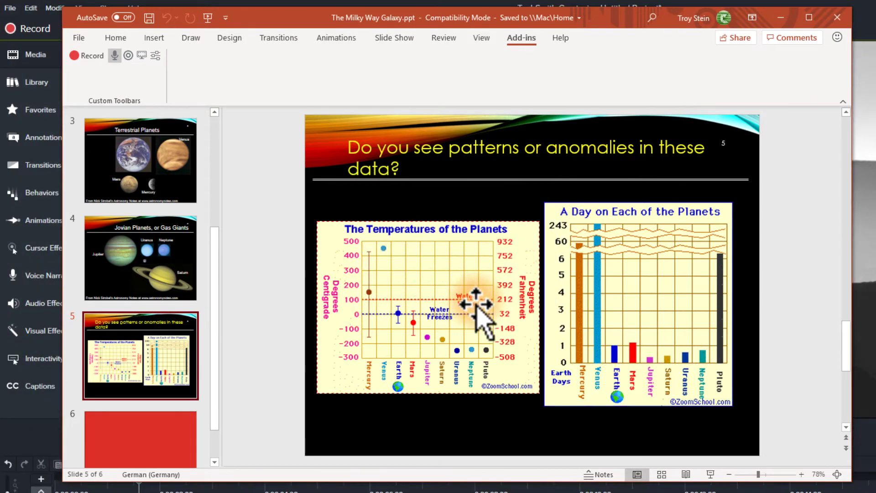
Step: Drag the Milky Way recording onto the timeline, decline slide-note captions, and select the first marker's name
{"action": "left_click", "coordinate": [780, 18]}
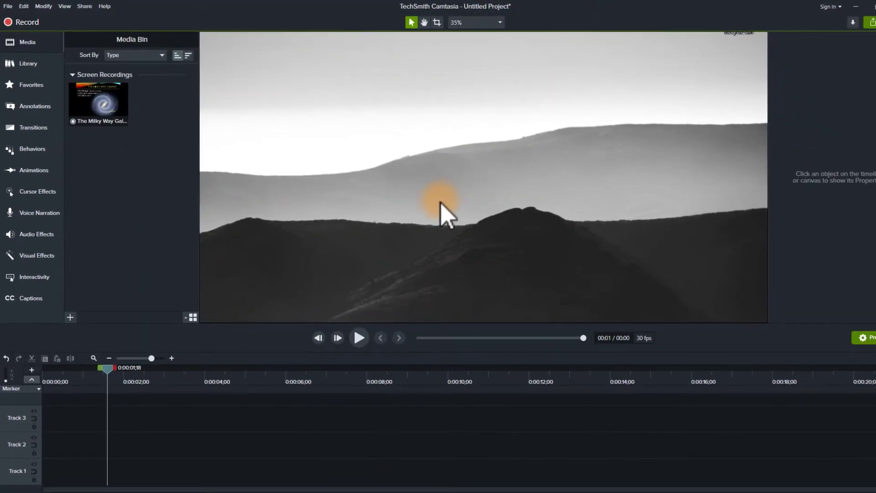
{"action": "left_click_drag", "start_coordinate": [108, 102], "coordinate": [44, 475]}
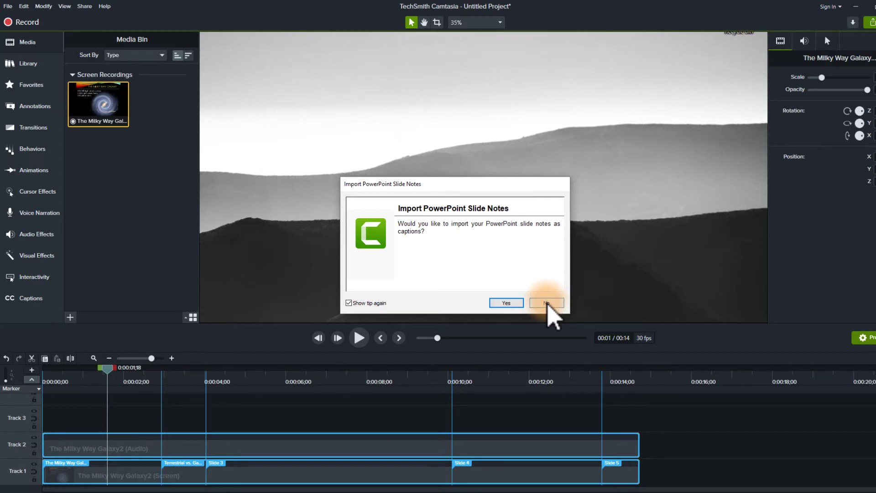
{"action": "left_click", "coordinate": [548, 303]}
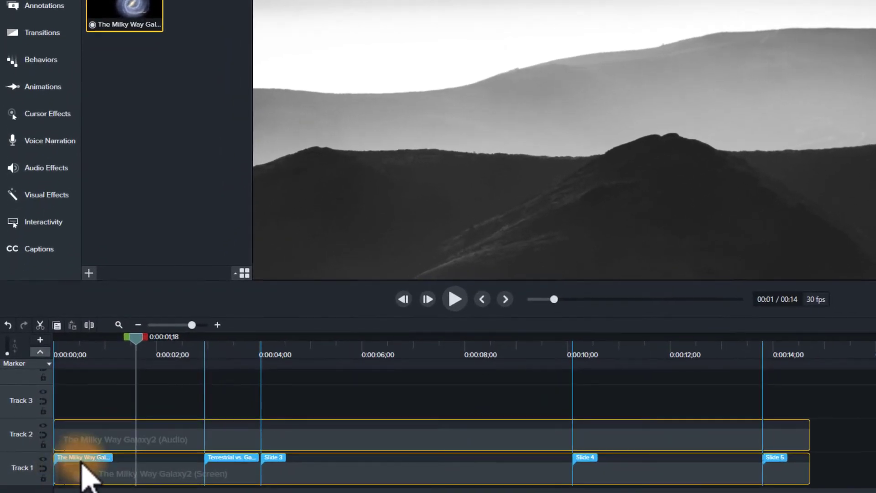
{"action": "left_click", "coordinate": [93, 464]}
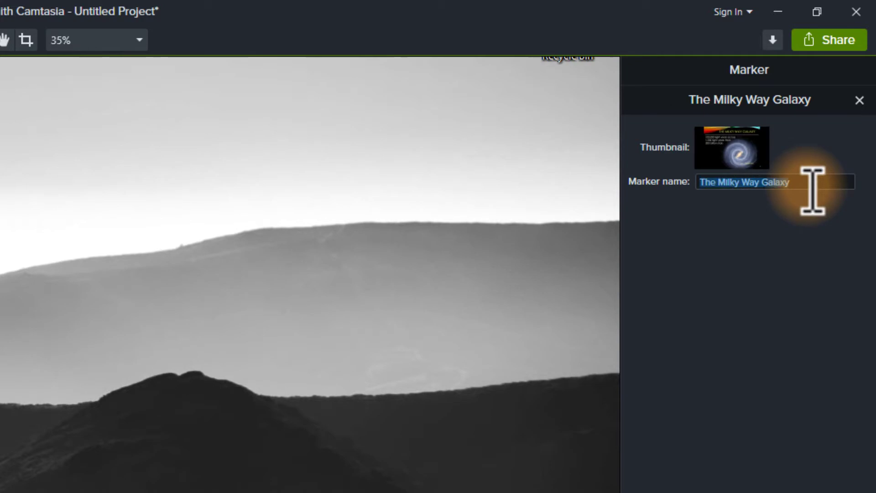
{"action": "left_click", "coordinate": [813, 185]}
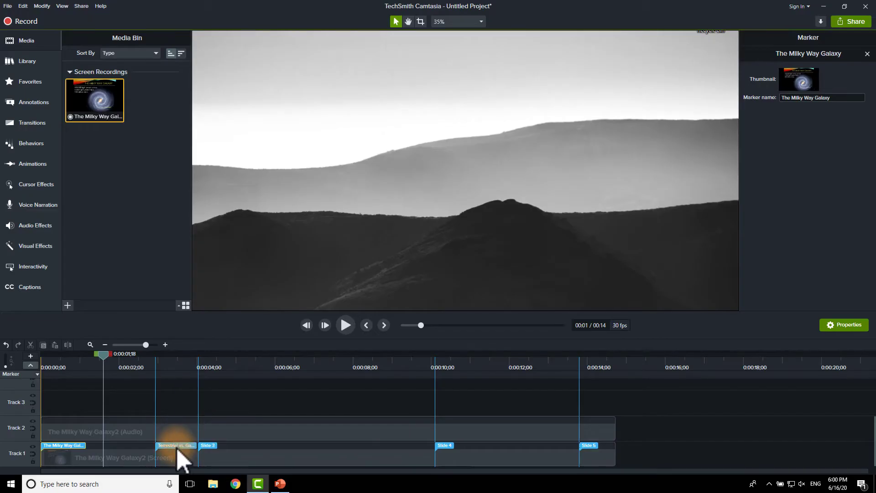
Step: Check slide 3's title in PowerPoint, then rename the Slide 3 marker to Terrestrial
{"action": "left_click", "coordinate": [177, 448]}
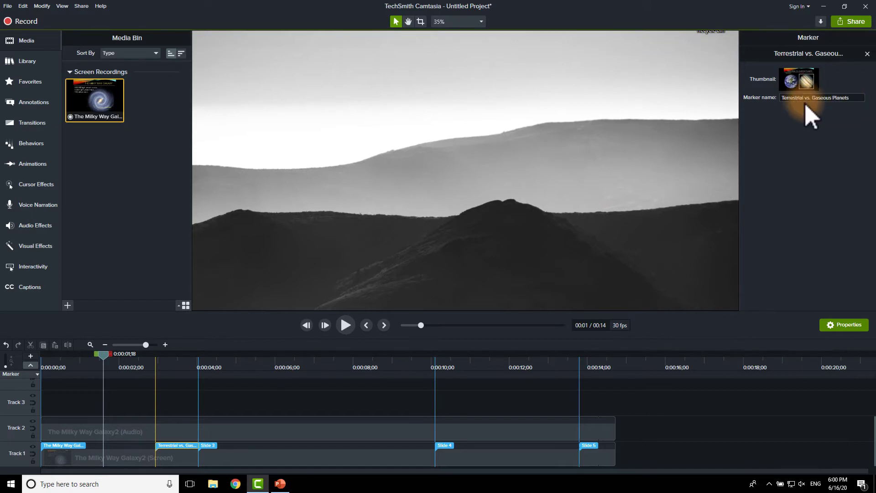
{"action": "left_click", "coordinate": [212, 447]}
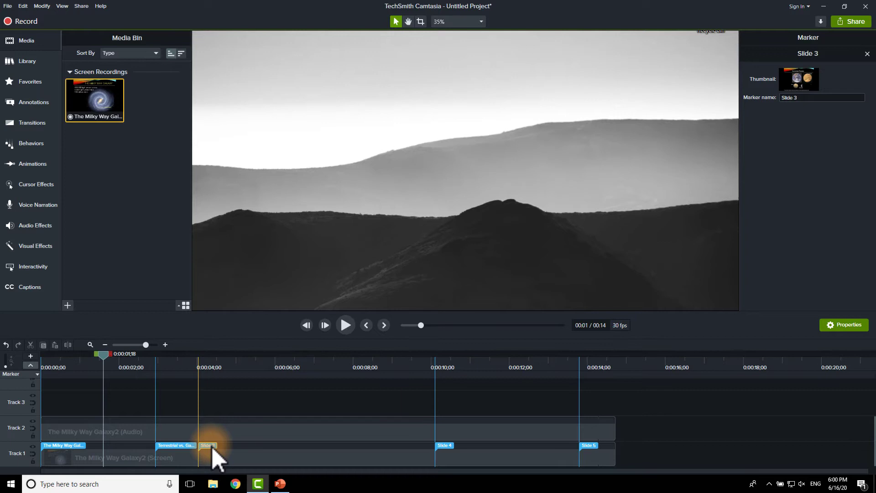
{"action": "left_click", "coordinate": [280, 484]}
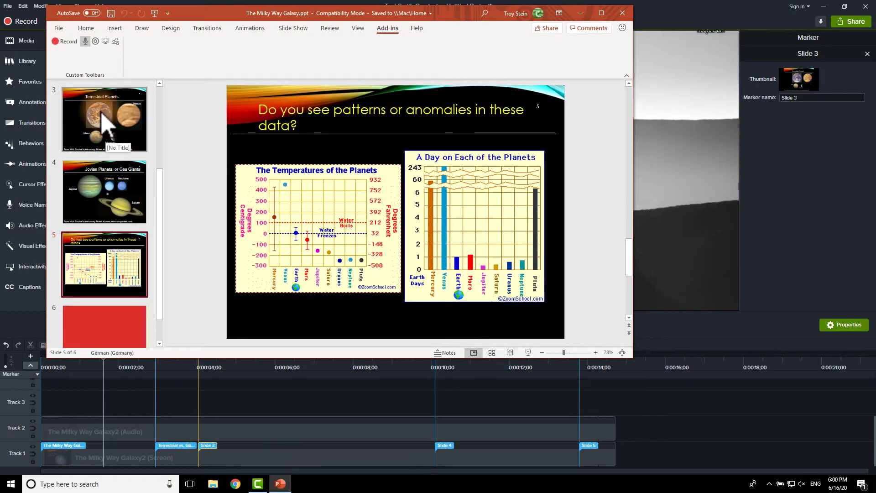
{"action": "left_click", "coordinate": [97, 115]}
{"action": "scroll", "coordinate": [103, 105], "scroll_direction": "up", "scroll_amount": 3}
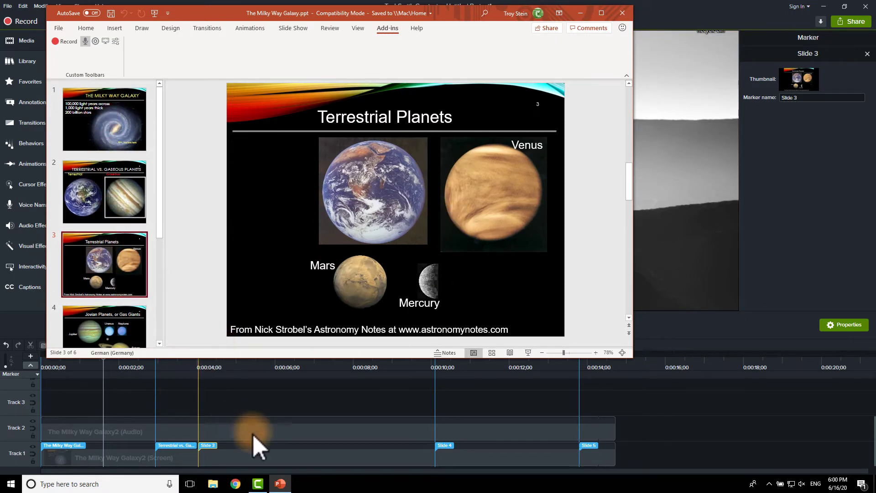
{"action": "left_click", "coordinate": [209, 459]}
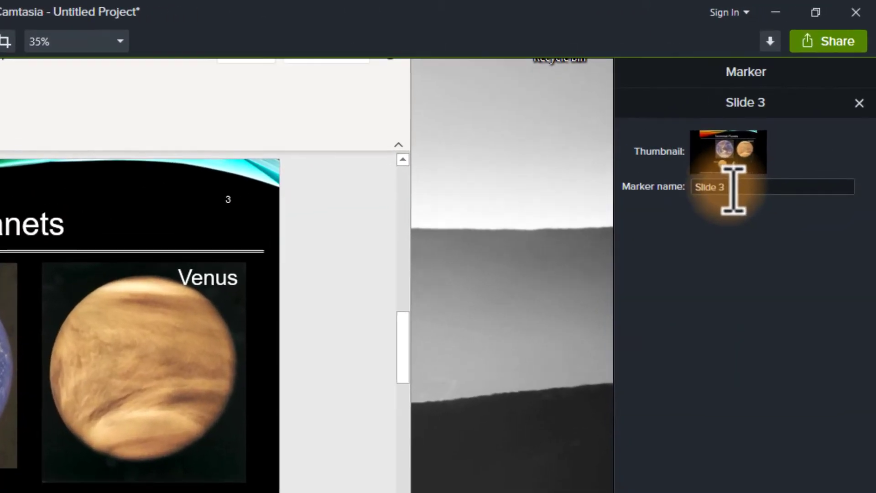
{"action": "left_click", "coordinate": [772, 137]}
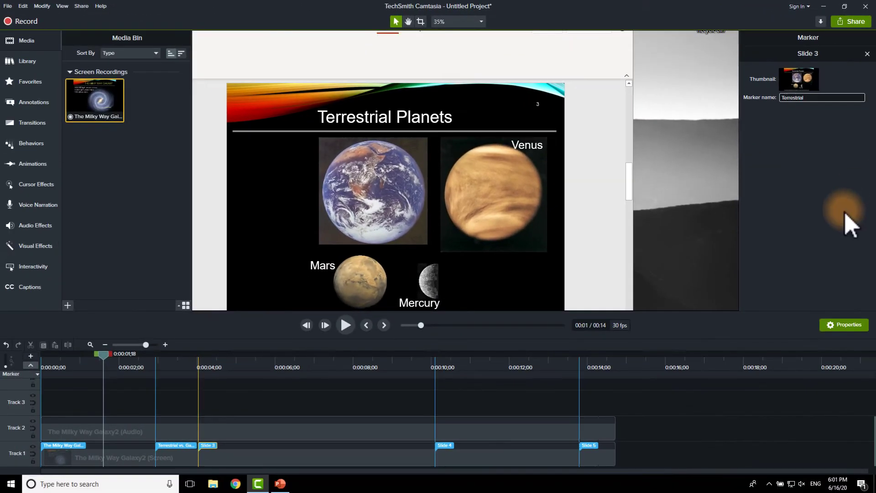
{"action": "key", "text": "Return"}
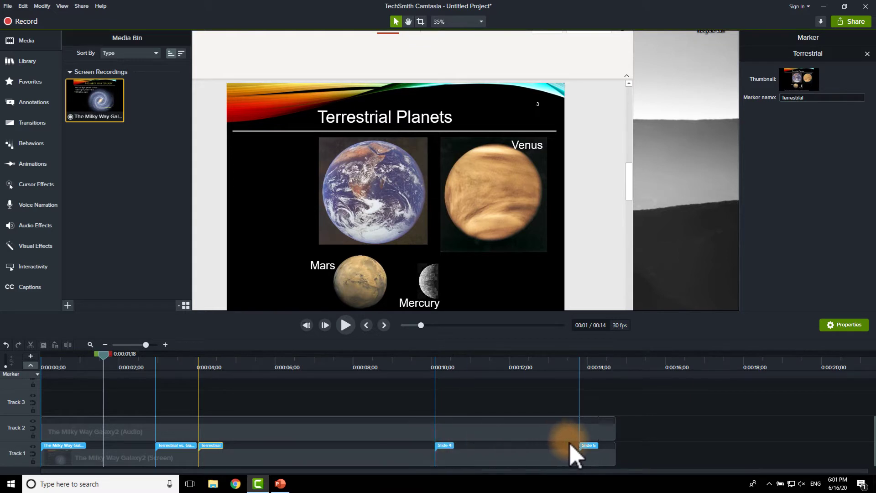
Step: Delete the Slide 5 marker from the timeline
{"action": "left_click", "coordinate": [588, 447]}
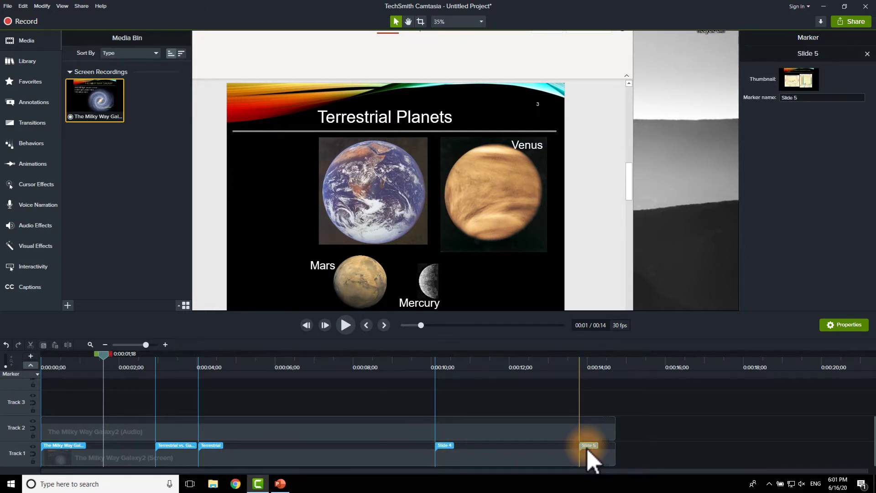
{"action": "right_click", "coordinate": [587, 450]}
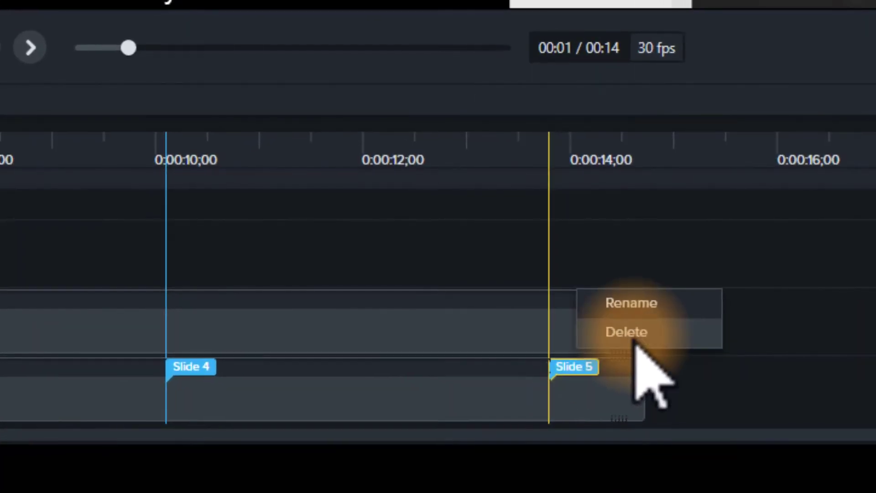
{"action": "left_click", "coordinate": [637, 345]}
Step: Rename the remaining later marker to More Planets and drag it to about 0:00:10
{"action": "right_click", "coordinate": [179, 369]}
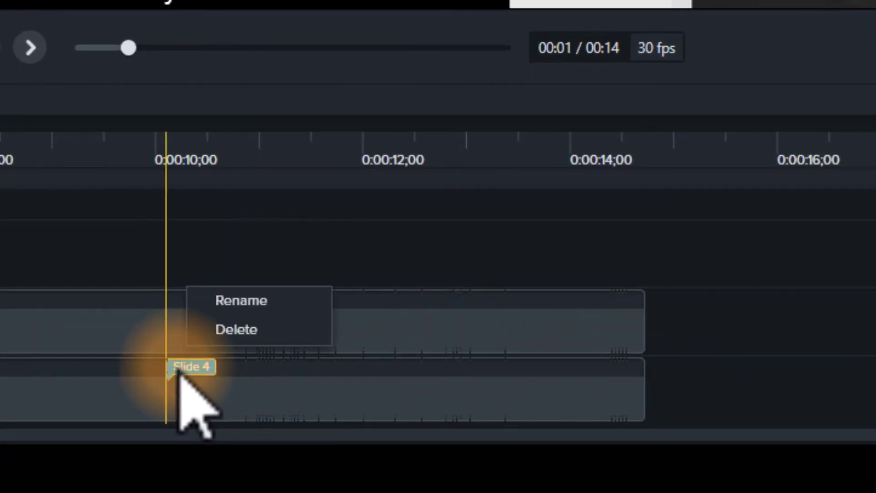
{"action": "left_click", "coordinate": [240, 328]}
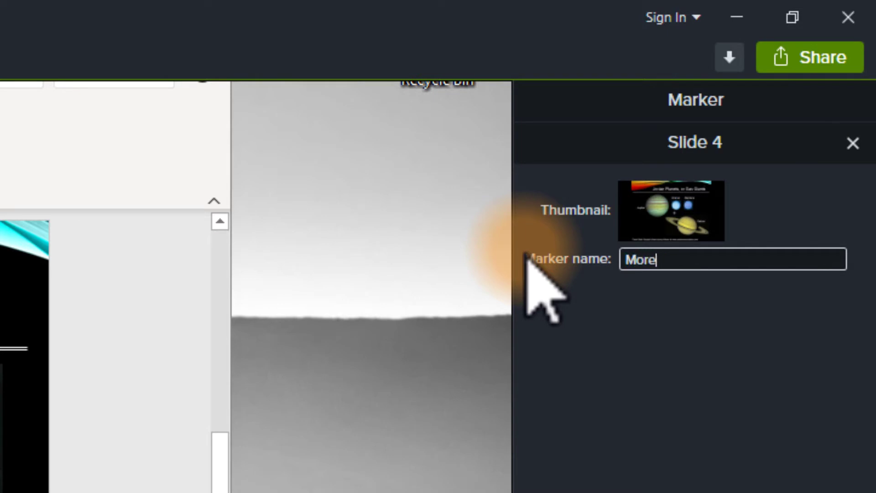
{"action": "type", "text": "More Planets"}
{"action": "key", "text": "Return"}
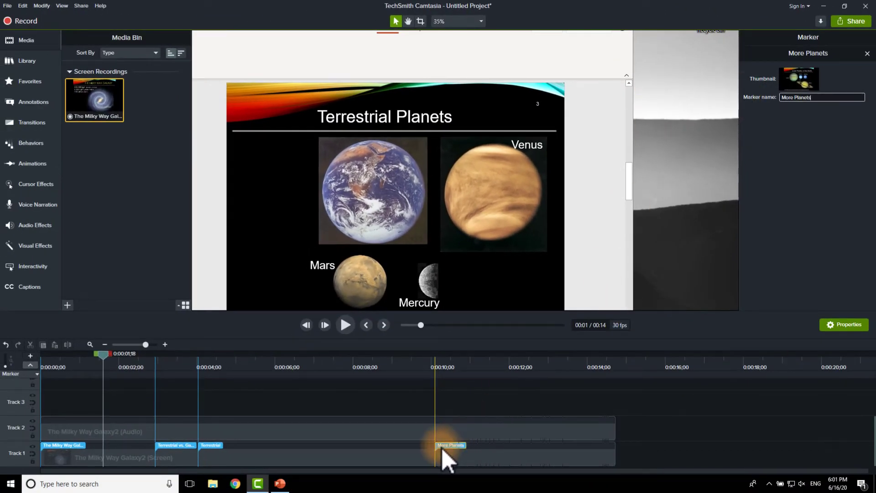
{"action": "mouse_move", "coordinate": [443, 448]}
{"action": "left_mouse_down"}
{"action": "mouse_move", "coordinate": [511, 450]}
{"action": "mouse_move", "coordinate": [360, 449]}
{"action": "mouse_move", "coordinate": [424, 452]}
{"action": "left_mouse_up"}
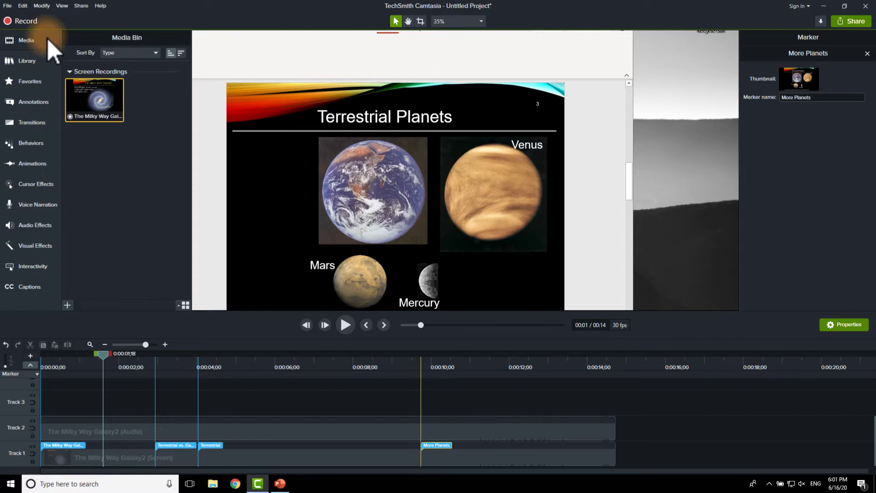
Step: Produce a local MP4 only (up to 720p) file named onlymp4, hiding production results
{"action": "left_click", "coordinate": [83, 7]}
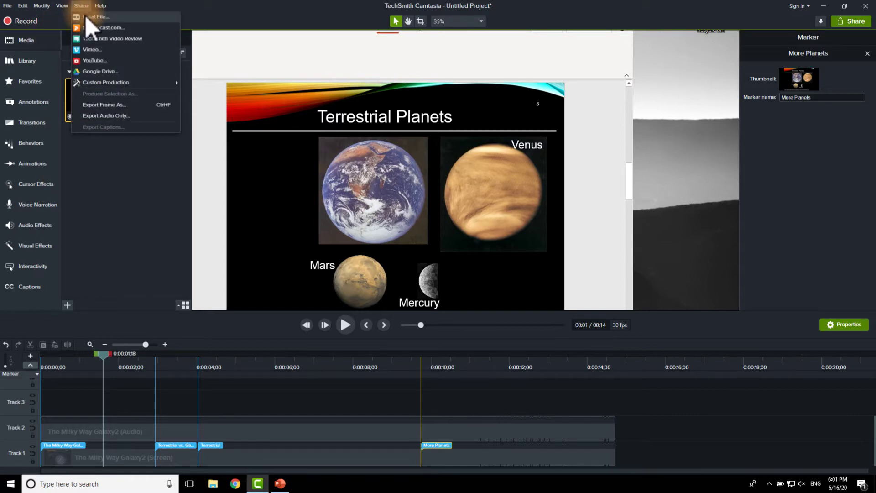
{"action": "left_click", "coordinate": [88, 18]}
{"action": "left_click", "coordinate": [470, 163]}
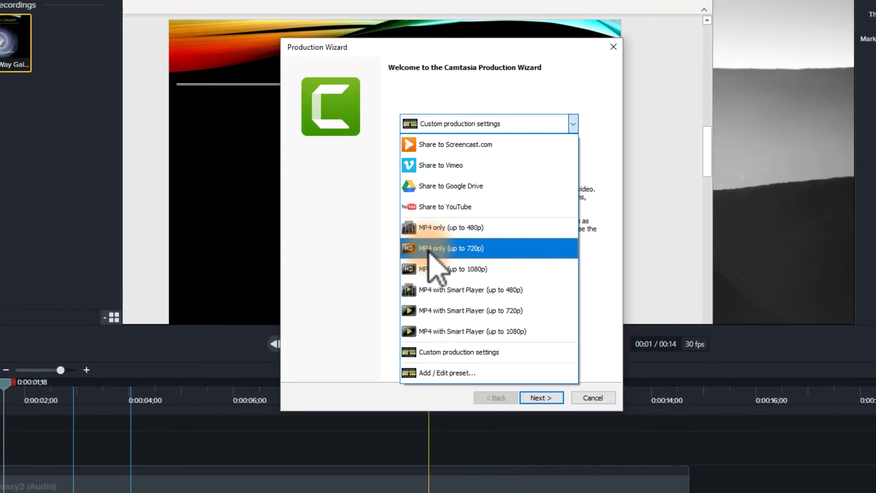
{"action": "left_click", "coordinate": [425, 253]}
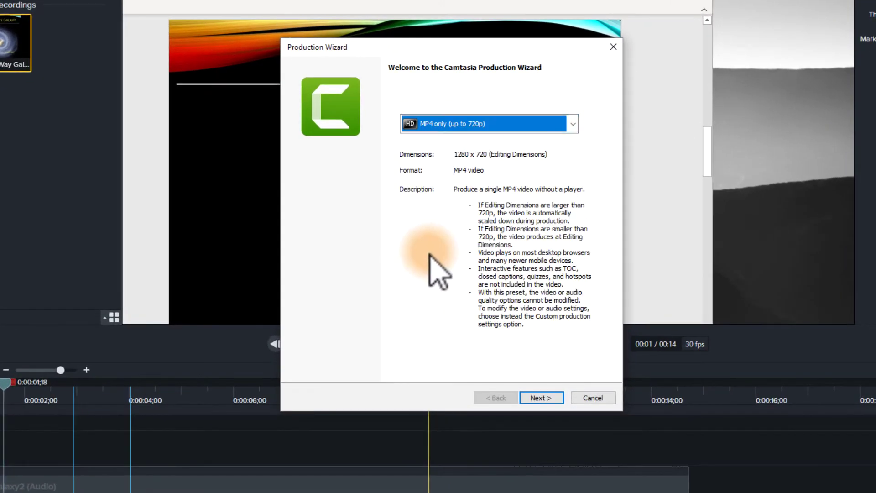
{"action": "left_click", "coordinate": [551, 398]}
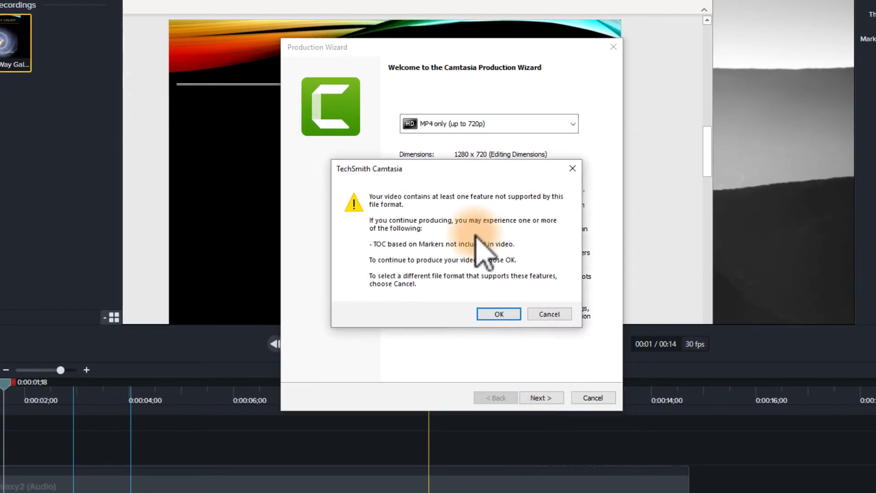
{"action": "left_click", "coordinate": [496, 315]}
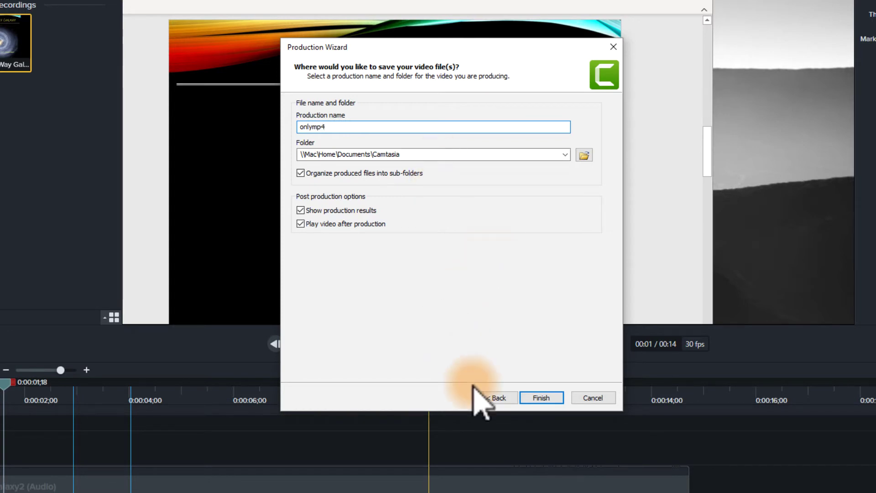
{"action": "left_click", "coordinate": [313, 211]}
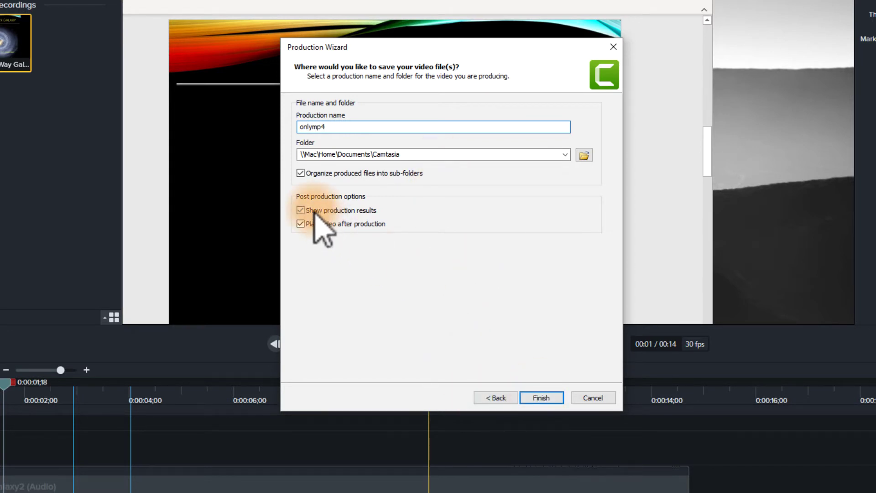
{"action": "left_click", "coordinate": [541, 397]}
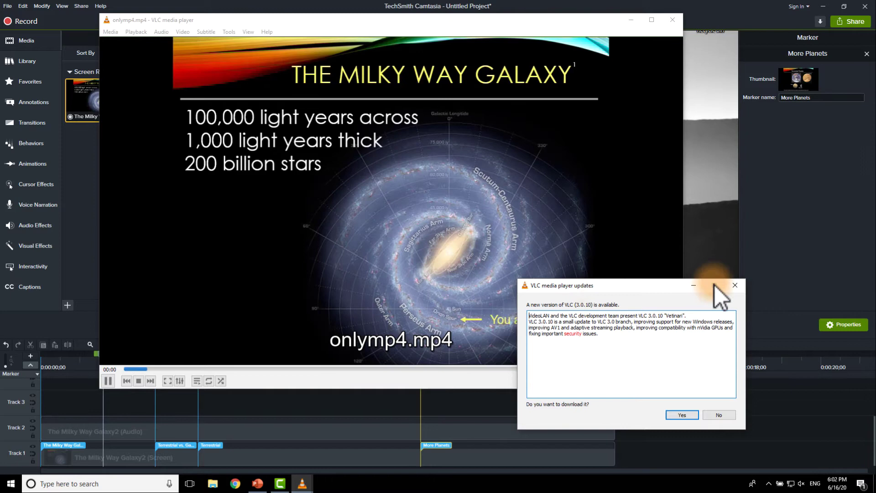
Step: Dismiss VLC's update prompt and close VLC after previewing onlymp4.mp4
{"action": "left_click", "coordinate": [735, 285]}
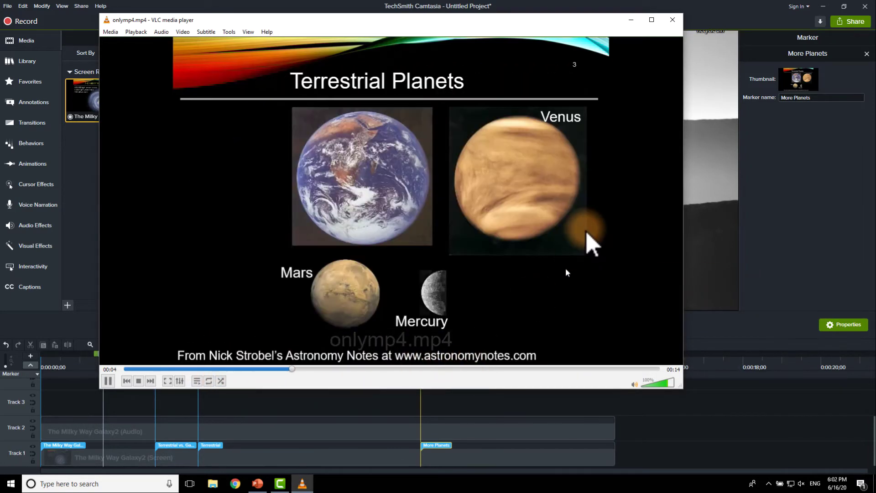
{"action": "left_click", "coordinate": [673, 21]}
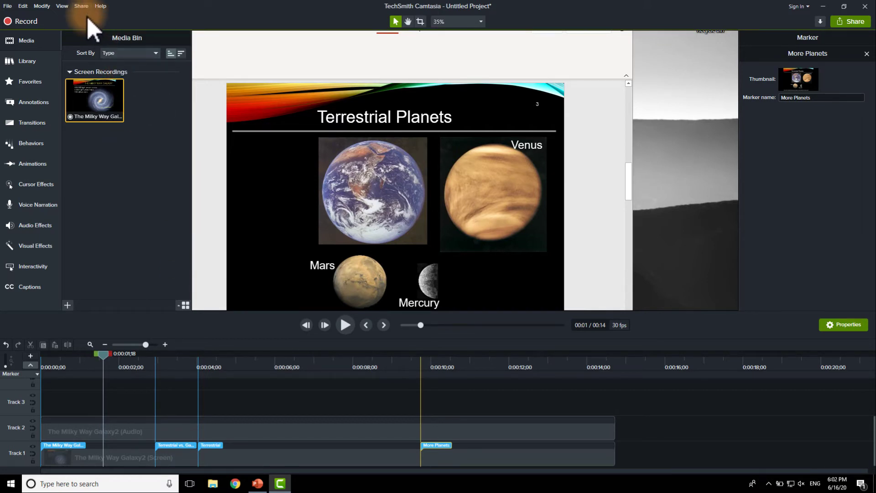
{"action": "left_click", "coordinate": [81, 6]}
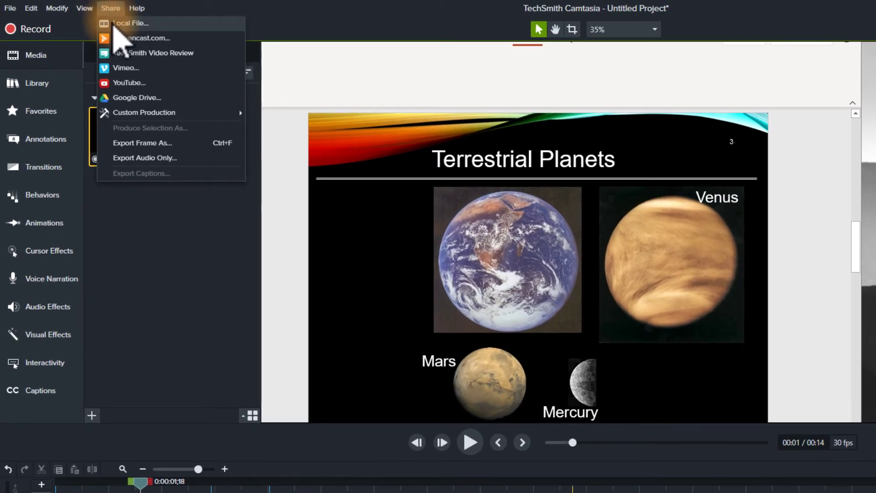
Step: Start a Local File production with the MP4 with Smart Player (up to 720p) preset
{"action": "mouse_move", "coordinate": [126, 118]}
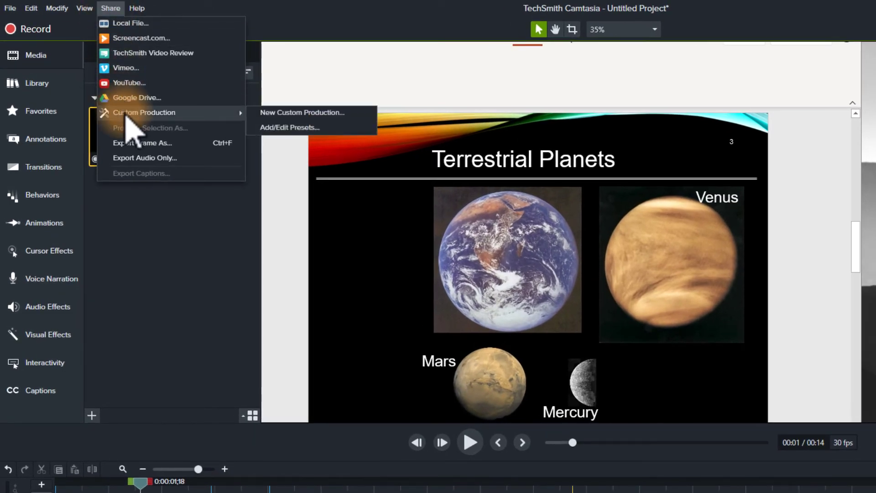
{"action": "left_click", "coordinate": [122, 24]}
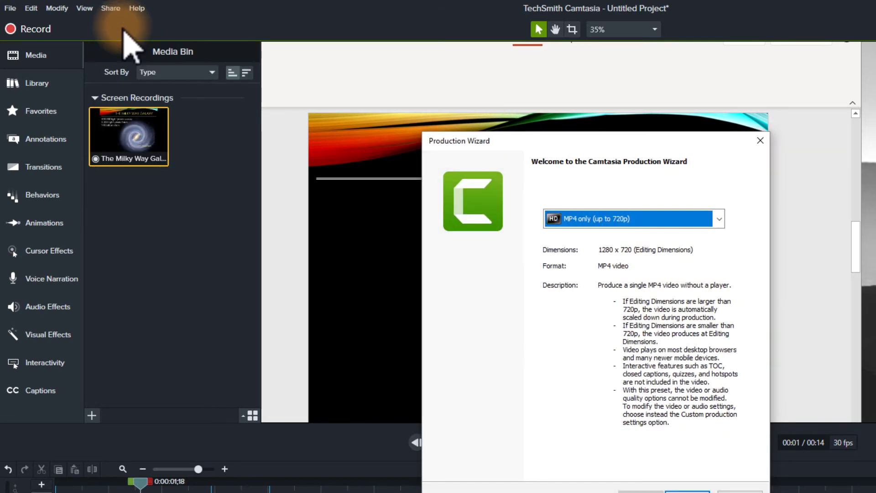
{"action": "left_click", "coordinate": [595, 220]}
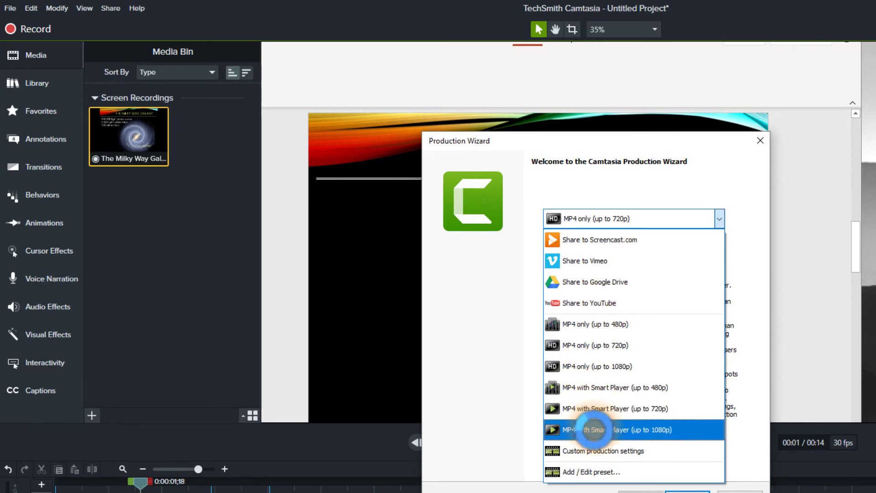
{"action": "left_click", "coordinate": [592, 409]}
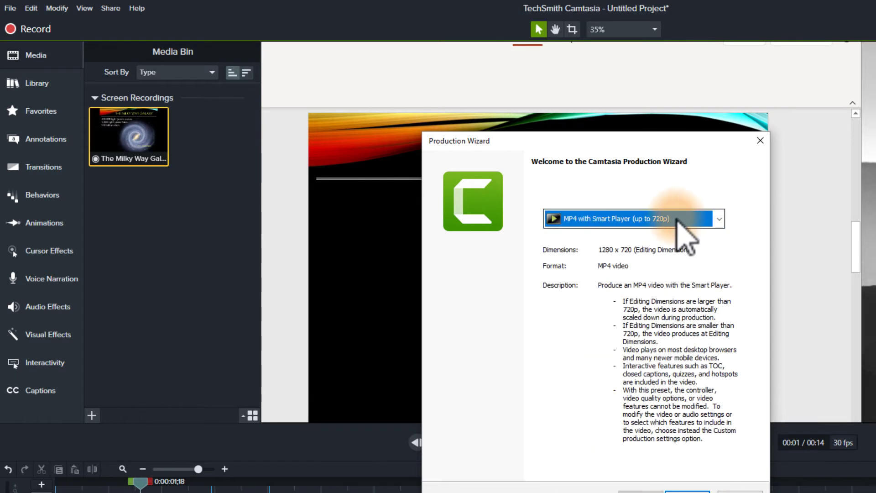
{"action": "left_click", "coordinate": [687, 489]}
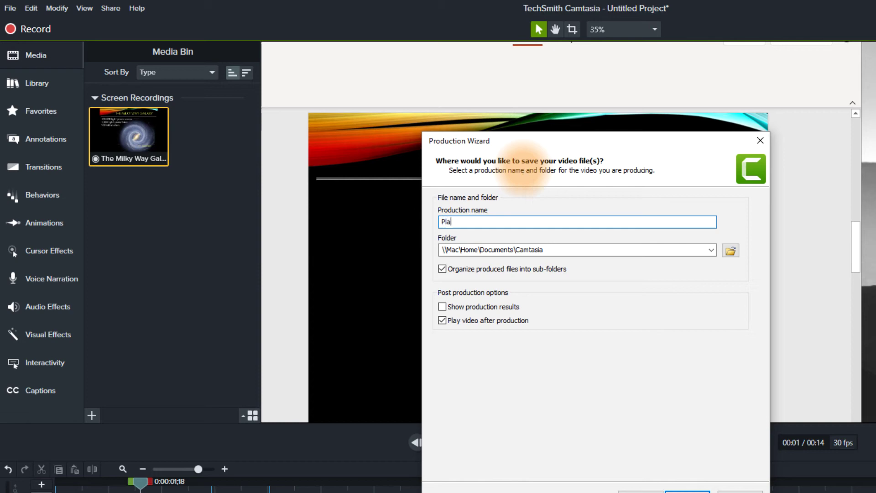
Step: Name the production Planets, then go back to the preset choices
{"action": "type", "text": "Planets"}
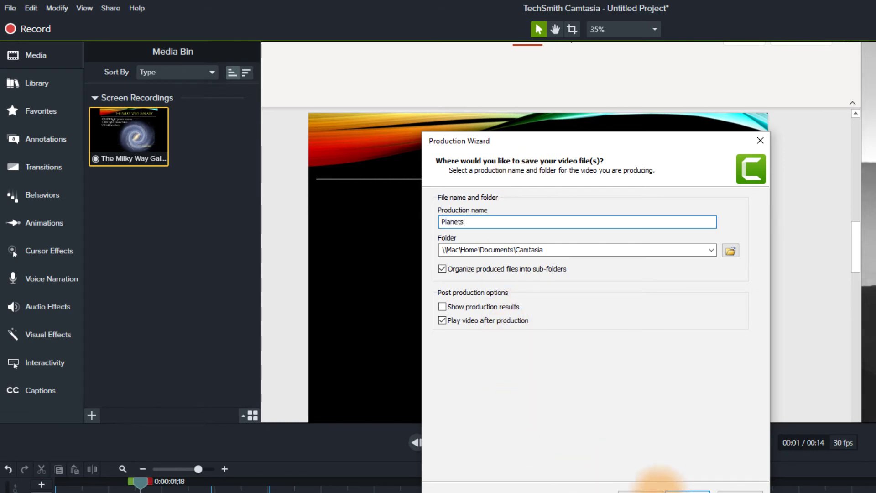
{"action": "left_click", "coordinate": [642, 491]}
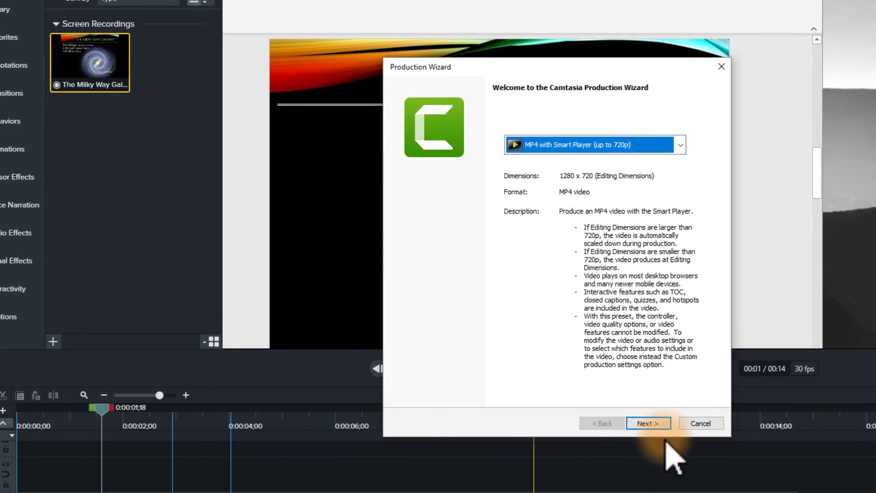
{"action": "left_click", "coordinate": [648, 424]}
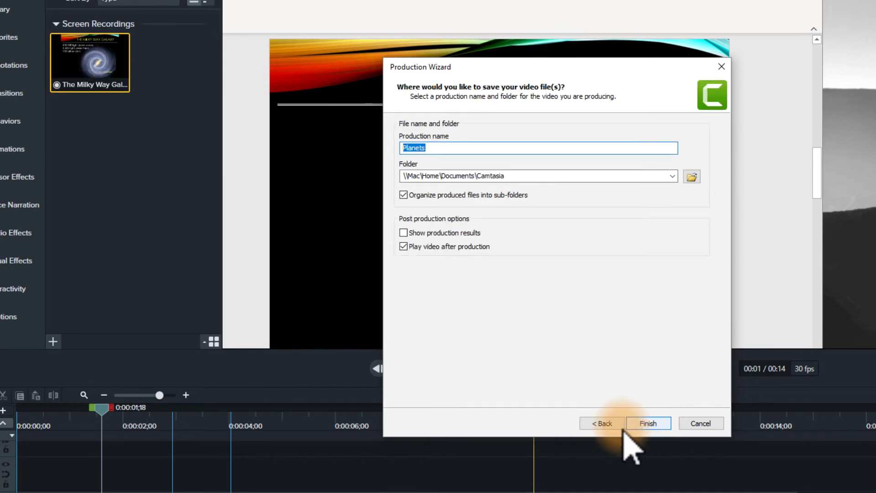
{"action": "left_click", "coordinate": [621, 425]}
{"action": "left_click", "coordinate": [580, 146]}
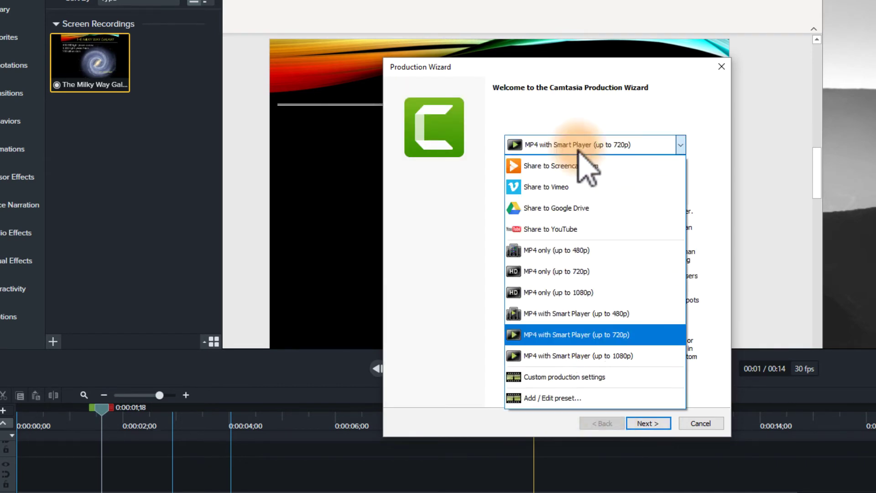
Step: Choose custom production settings and advance to the Smart Player options
{"action": "left_click", "coordinate": [571, 378]}
{"action": "left_click", "coordinate": [648, 423]}
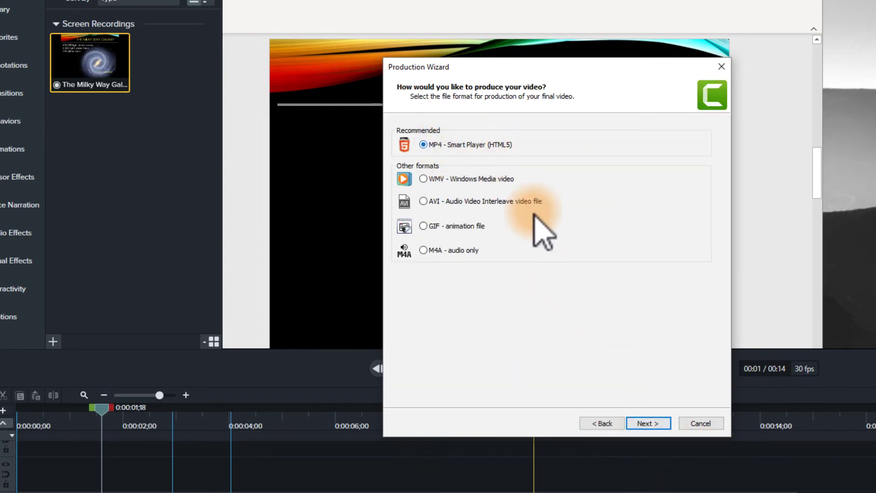
{"action": "left_click", "coordinate": [650, 425]}
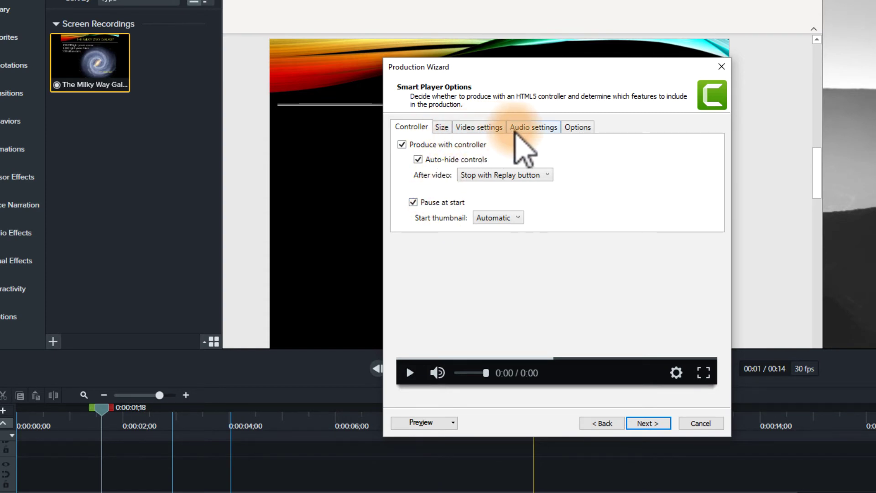
Step: Review the size, video, audio and table-of-contents settings, then continue to Marker options
{"action": "left_click", "coordinate": [442, 128]}
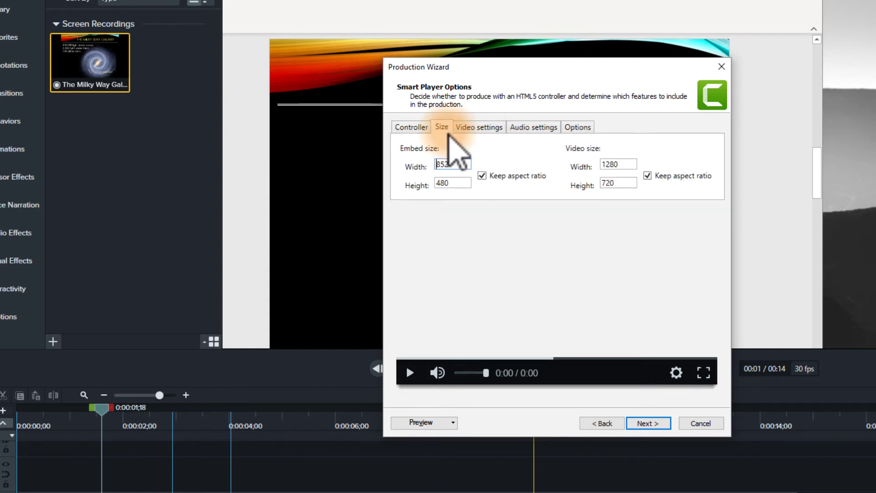
{"action": "left_click", "coordinate": [479, 128]}
{"action": "left_click", "coordinate": [530, 129]}
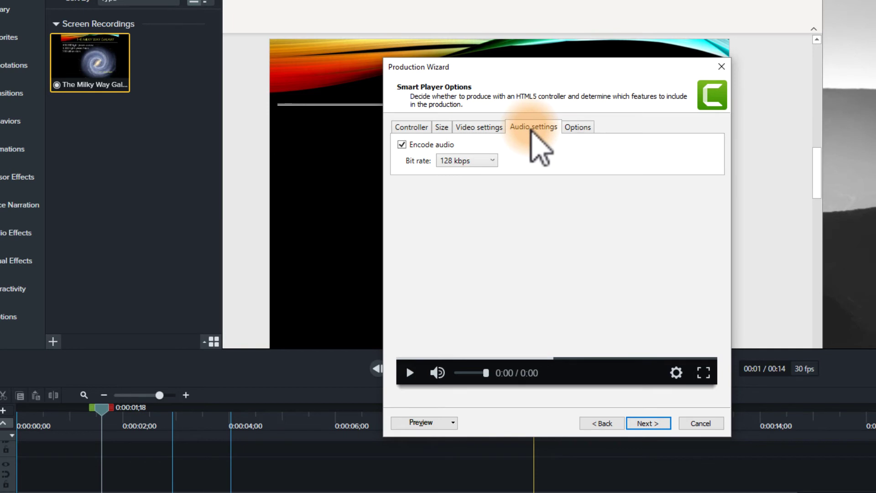
{"action": "left_click", "coordinate": [577, 130]}
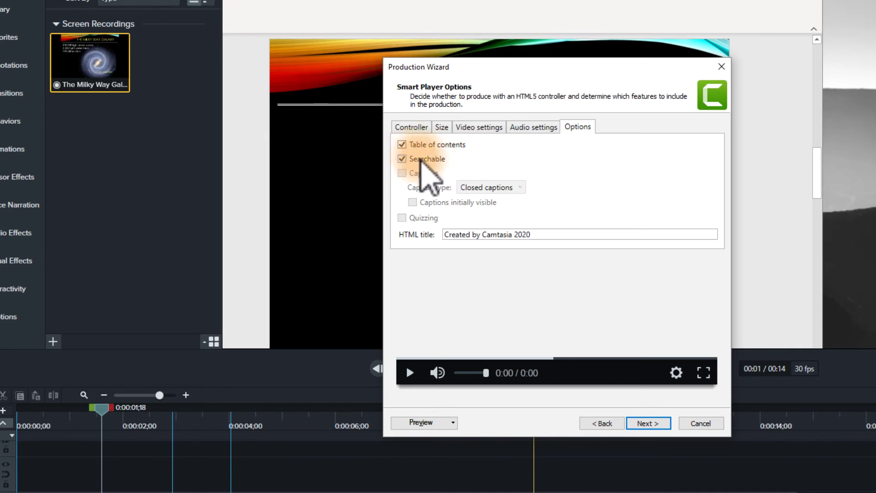
{"action": "left_click", "coordinate": [648, 429]}
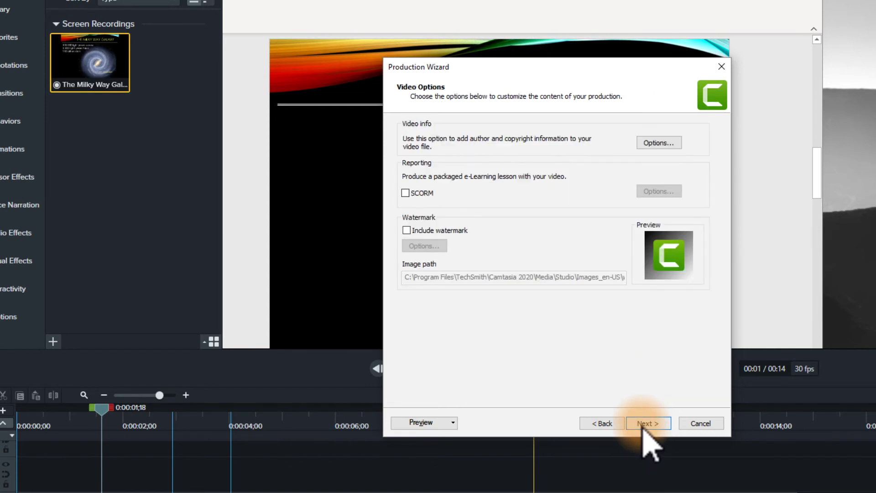
{"action": "left_click", "coordinate": [649, 425]}
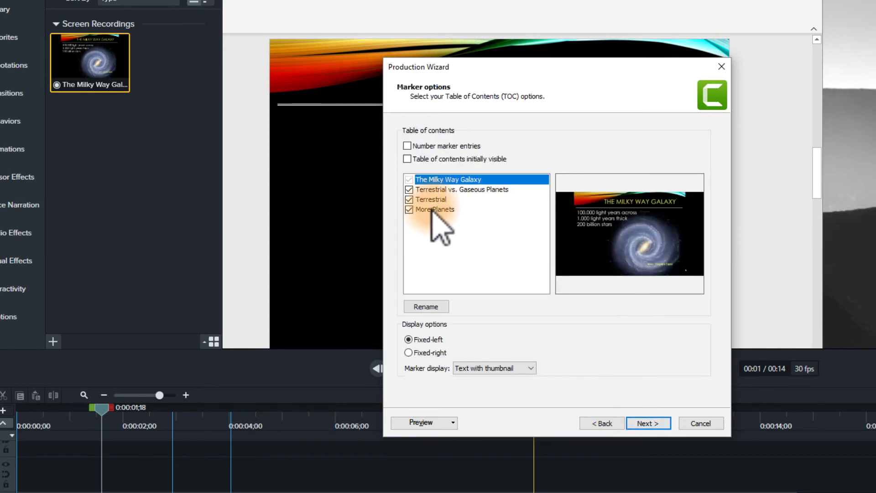
Step: Enable 'Table of contents initially visible' and continue to the Produce Video step
{"action": "left_click", "coordinate": [430, 189]}
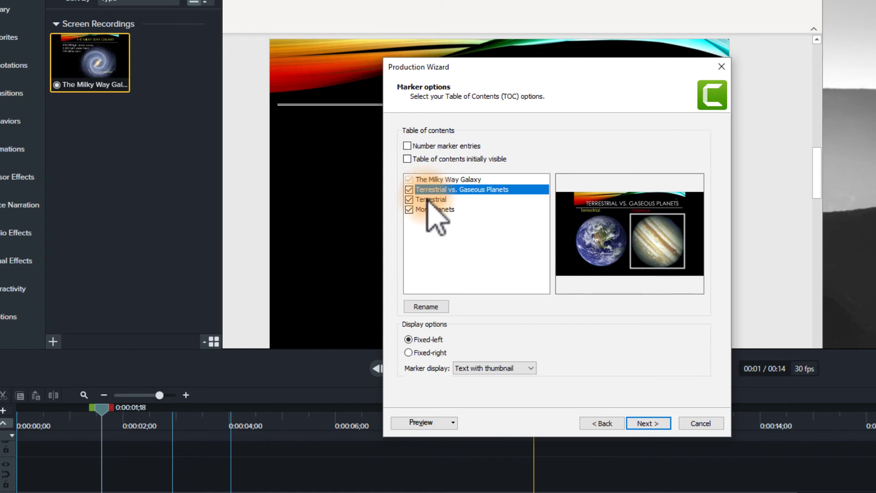
{"action": "left_click", "coordinate": [428, 200]}
{"action": "left_click", "coordinate": [428, 201]}
{"action": "key", "text": "Escape"}
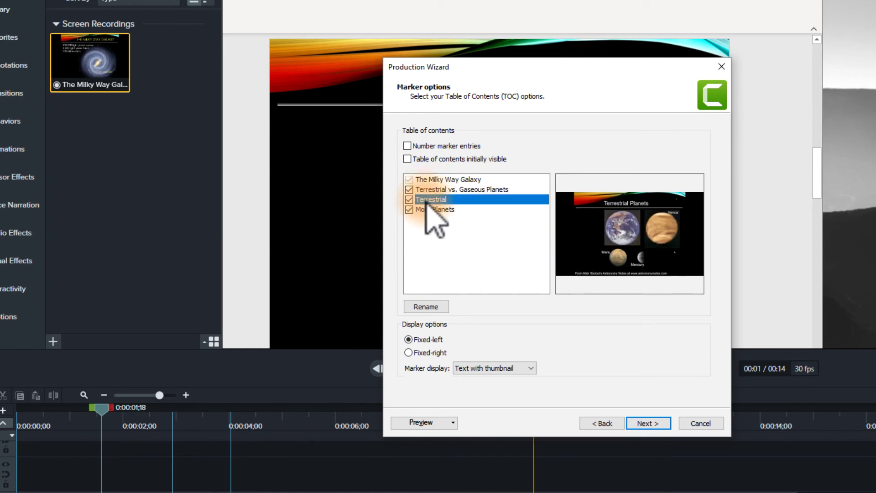
{"action": "left_click", "coordinate": [407, 159]}
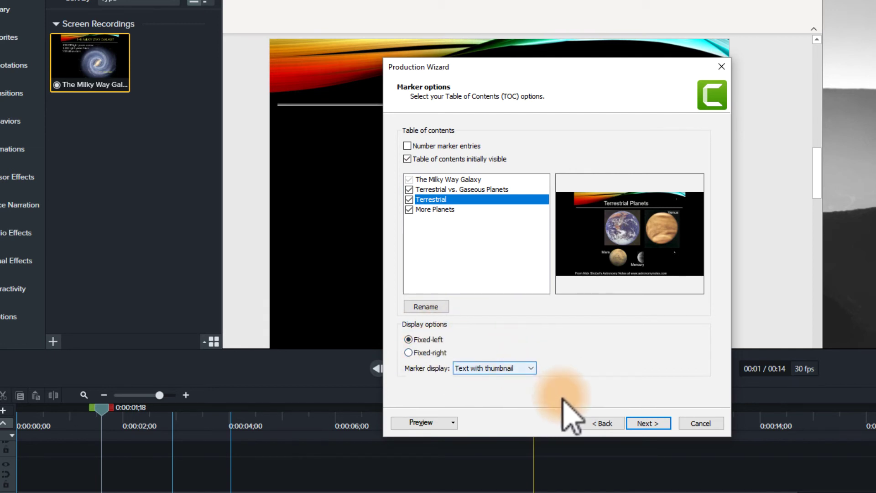
{"action": "left_click", "coordinate": [649, 423]}
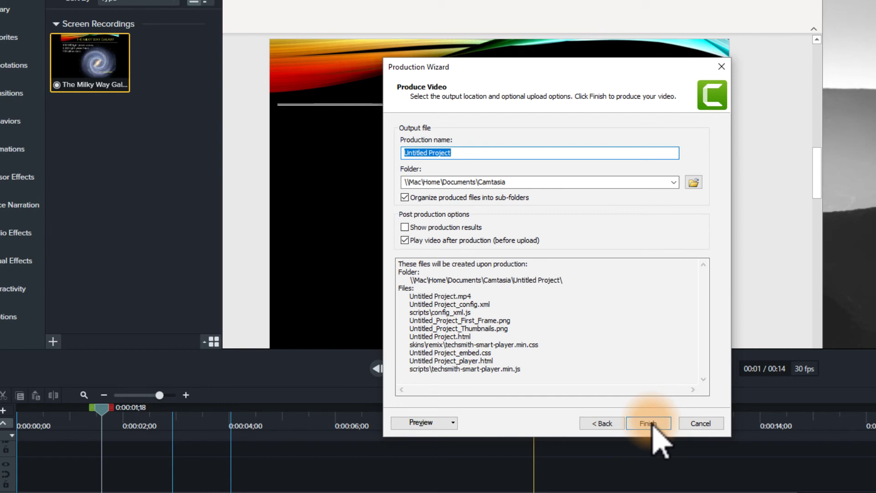
Step: Enter PlanetsTOC as the production name in place of 'Untitled Project'
{"action": "type", "text": "Planets with"}
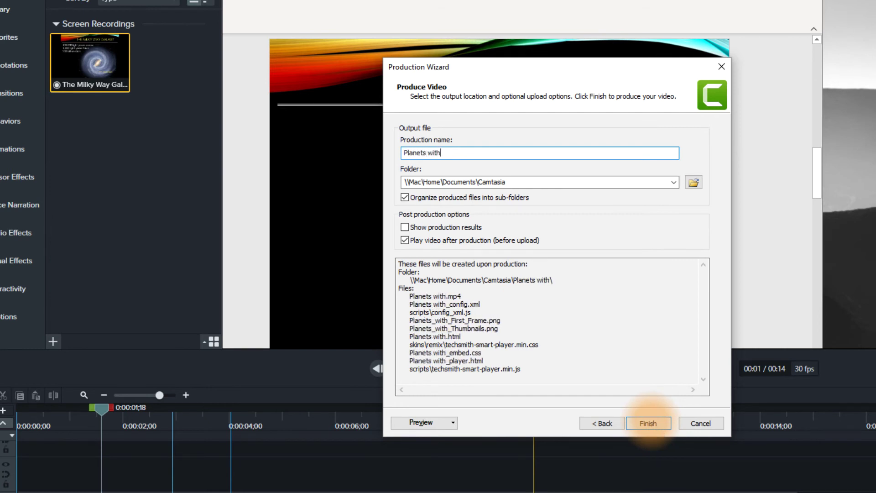
{"action": "key", "text": "BackSpace"}
{"action": "key", "text": "BackSpace"}
{"action": "key", "text": "BackSpace"}
{"action": "key", "text": "BackSpace"}
{"action": "key", "text": "BackSpace"}
{"action": "type", "text": "TOC"}
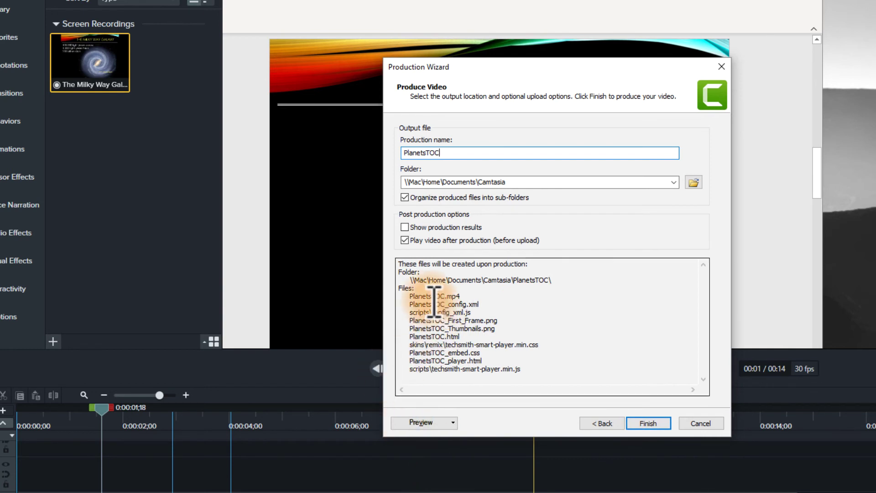
Step: Review the files to be created: the PlanetsTOC mp4 video, config script and skins folder
{"action": "left_click_drag", "start_coordinate": [447, 297], "coordinate": [476, 300]}
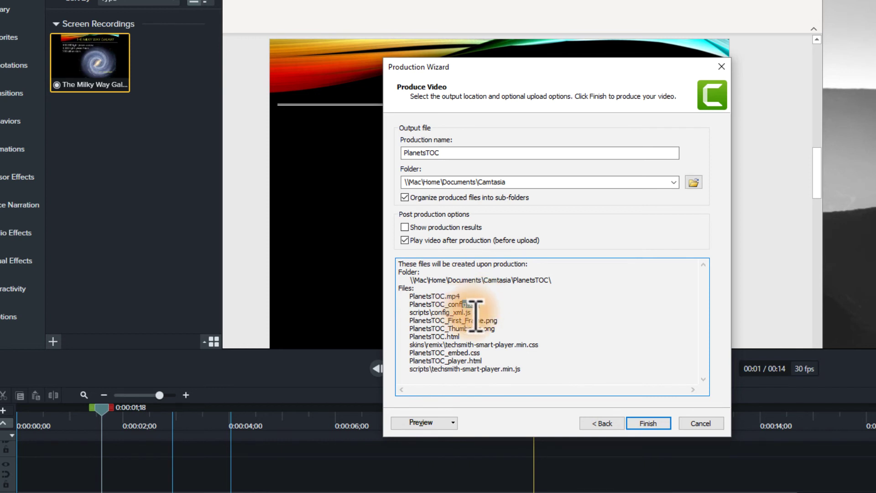
{"action": "double_click", "coordinate": [487, 313]}
{"action": "double_click", "coordinate": [452, 344]}
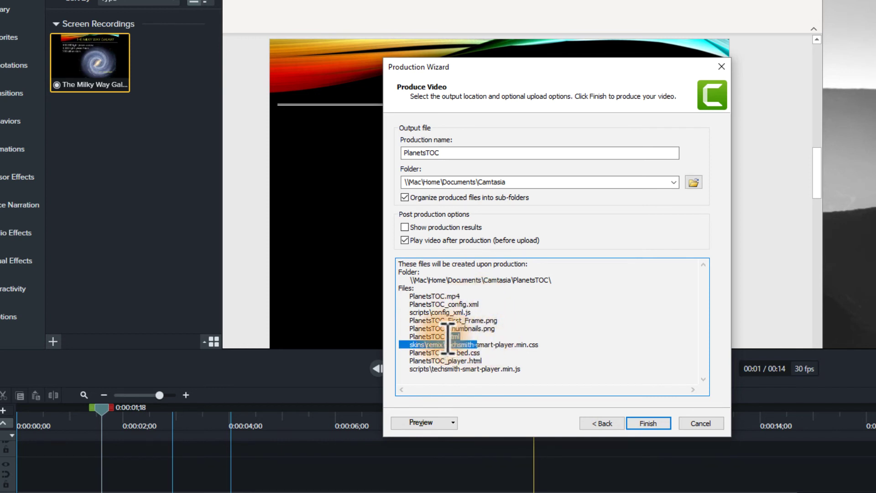
{"action": "left_click", "coordinate": [453, 336]}
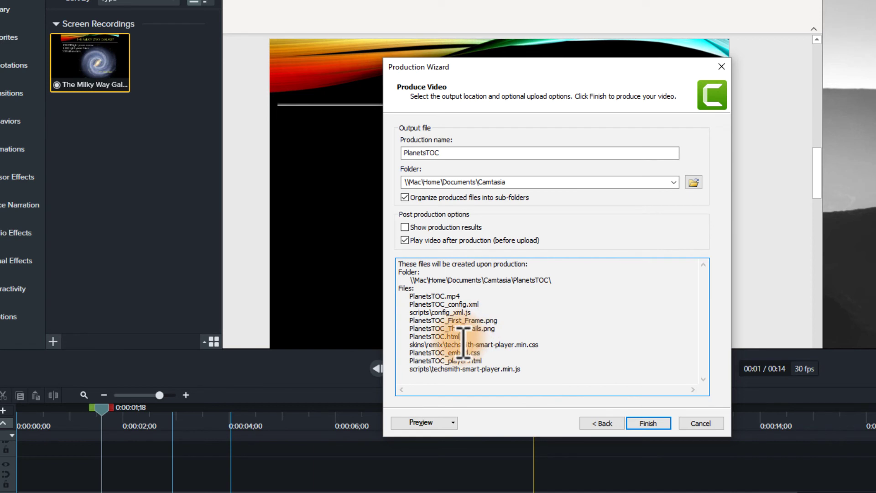
{"action": "left_click_drag", "start_coordinate": [539, 376], "coordinate": [415, 300]}
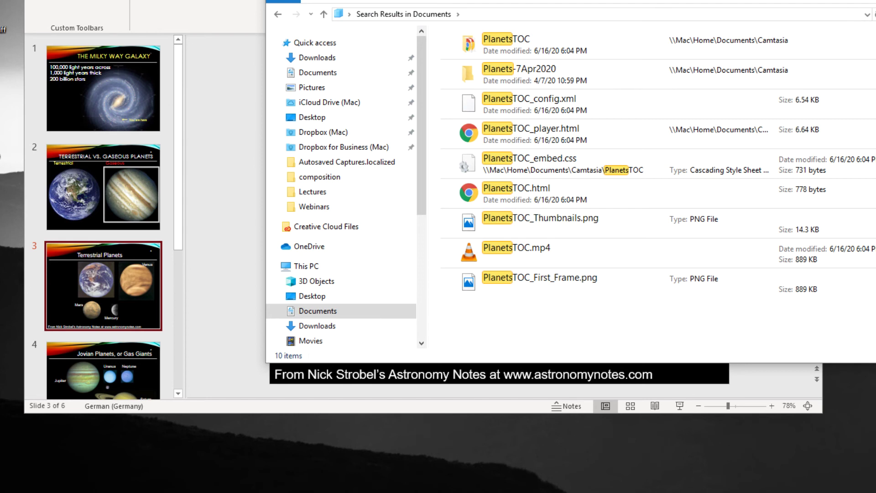
Step: Open the PlanetsTOC folder from the Documents search results and launch PlanetsTOC.html in the browser
{"action": "left_click", "coordinate": [482, 41]}
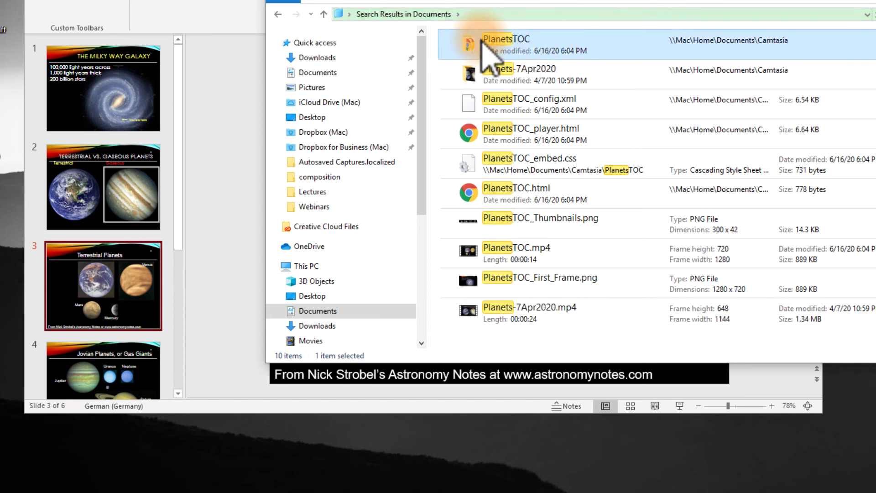
{"action": "double_click", "coordinate": [482, 41]}
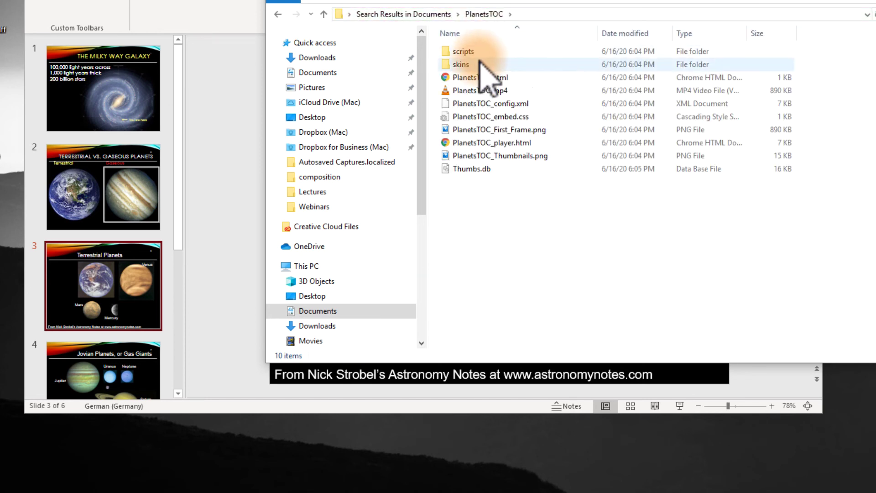
{"action": "double_click", "coordinate": [461, 81]}
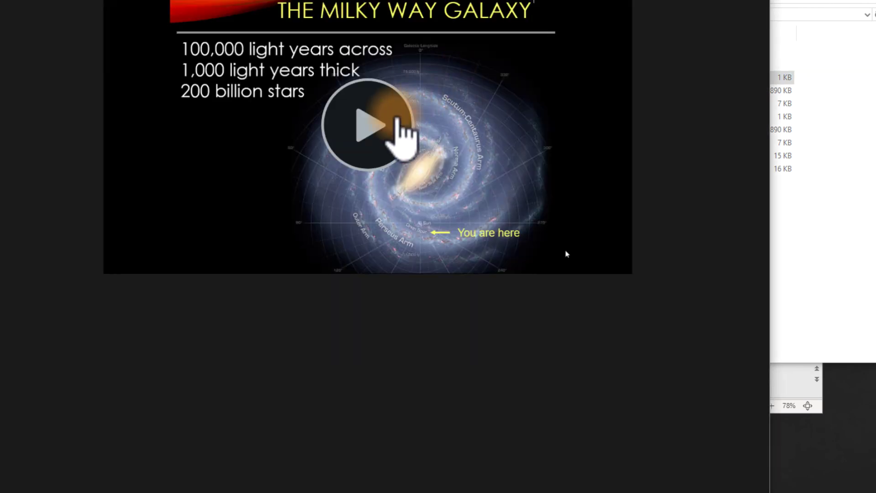
Step: Play the Milky Way Galaxy video with its four-chapter table of contents, then return to the PlanetsTOC folder
{"action": "left_click", "coordinate": [359, 134]}
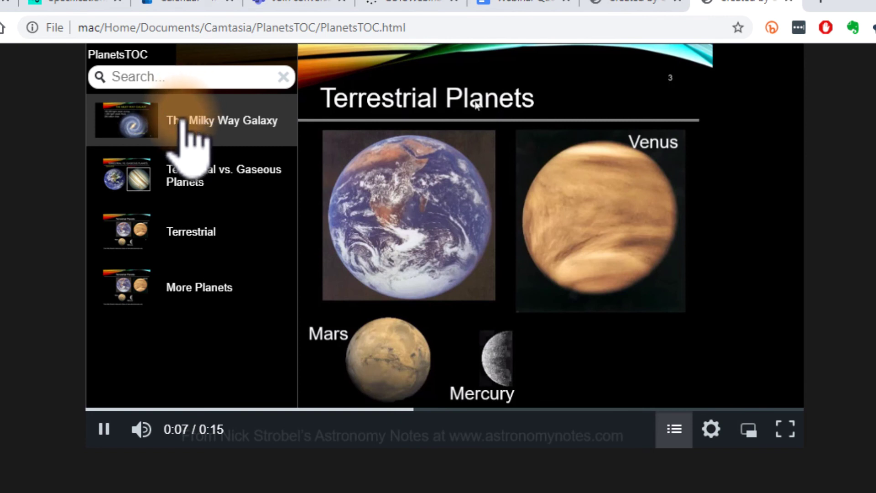
{"action": "key", "text": "alt+Tab"}
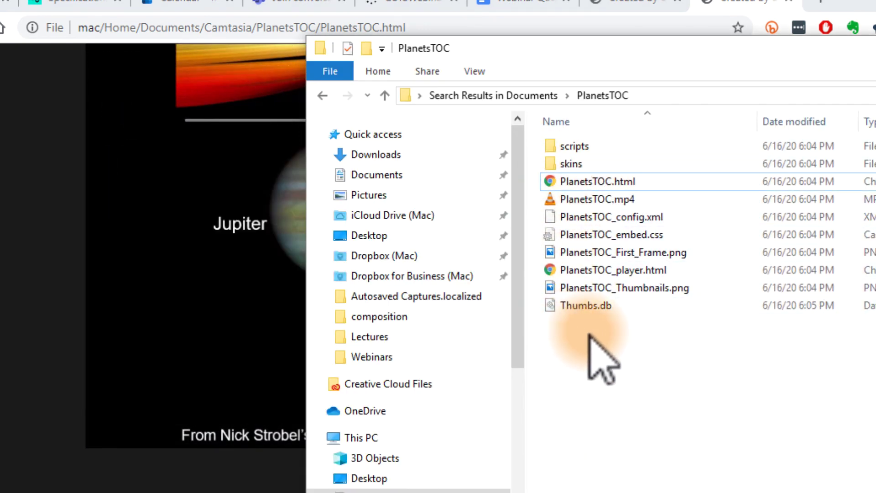
Step: Inspect the ten output files, including PlanetsTOC_player.html and PlanetsTOC.html, then minimize the folder window
{"action": "left_click_drag", "start_coordinate": [615, 332], "coordinate": [544, 141]}
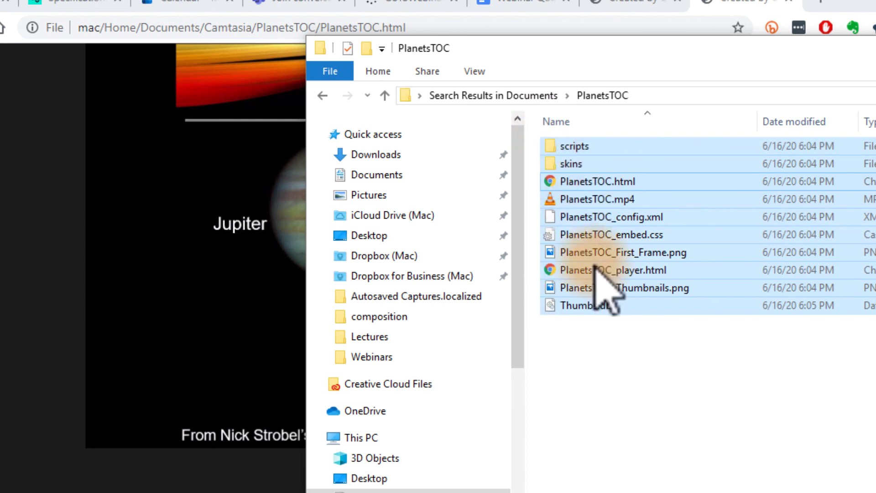
{"action": "left_click", "coordinate": [792, 420]}
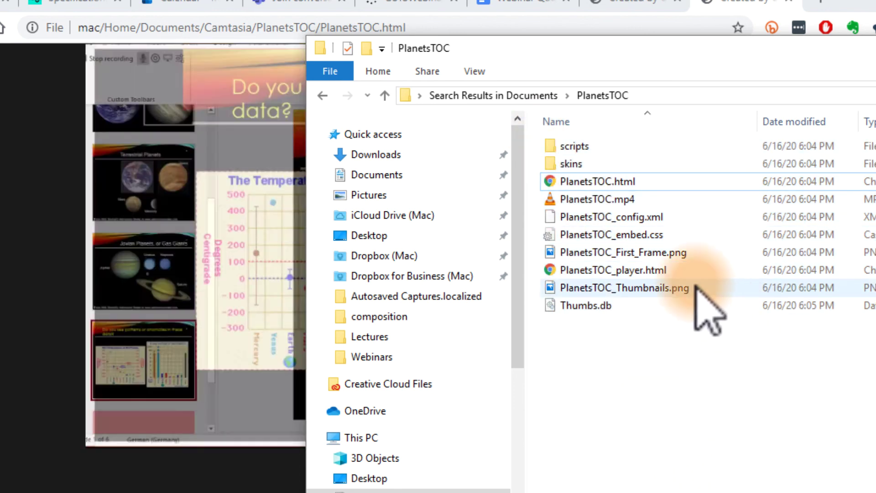
{"action": "left_click", "coordinate": [664, 273]}
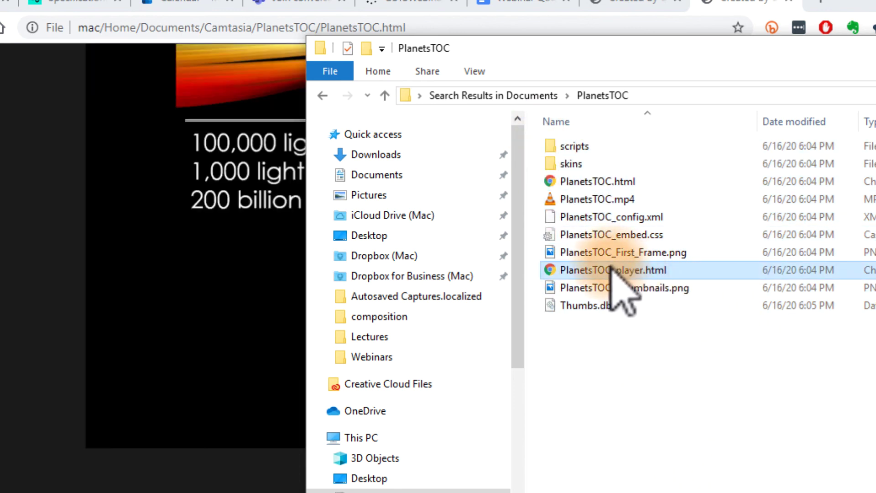
{"action": "left_click", "coordinate": [601, 183]}
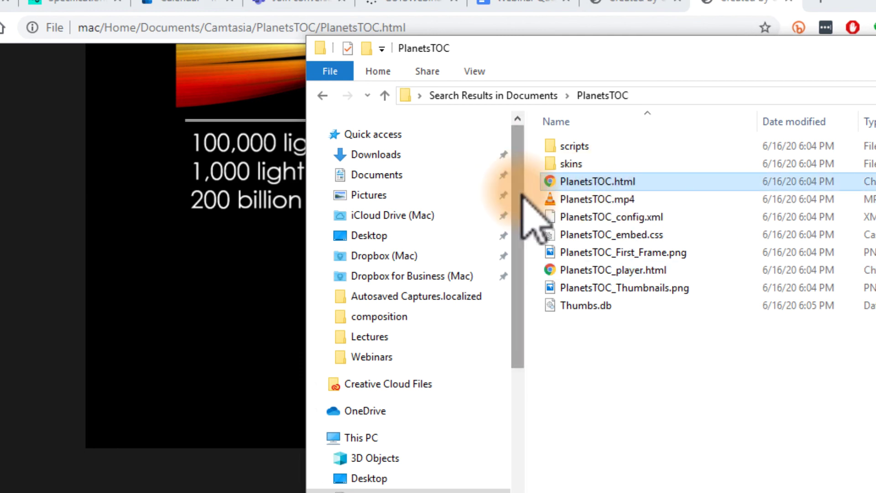
{"action": "left_click", "coordinate": [155, 492]}
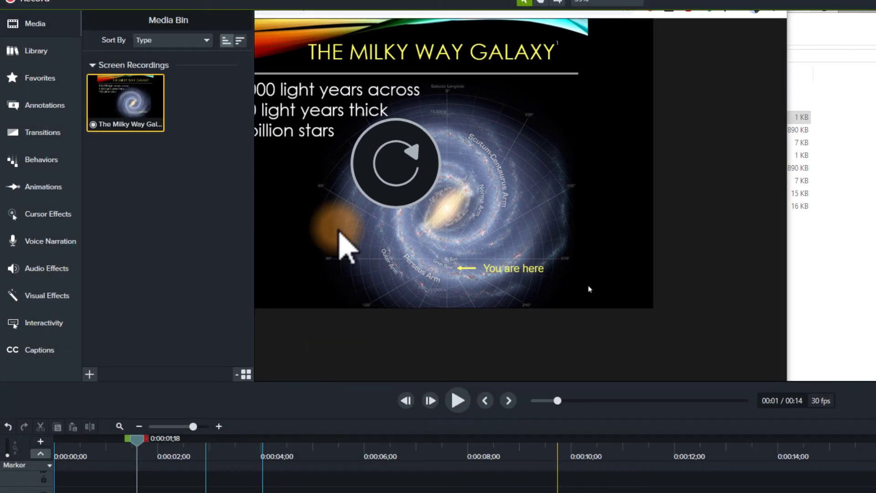
Step: Share The Milky Way Galaxy project to Screencast.com from the Share menu
{"action": "left_click", "coordinate": [122, 3]}
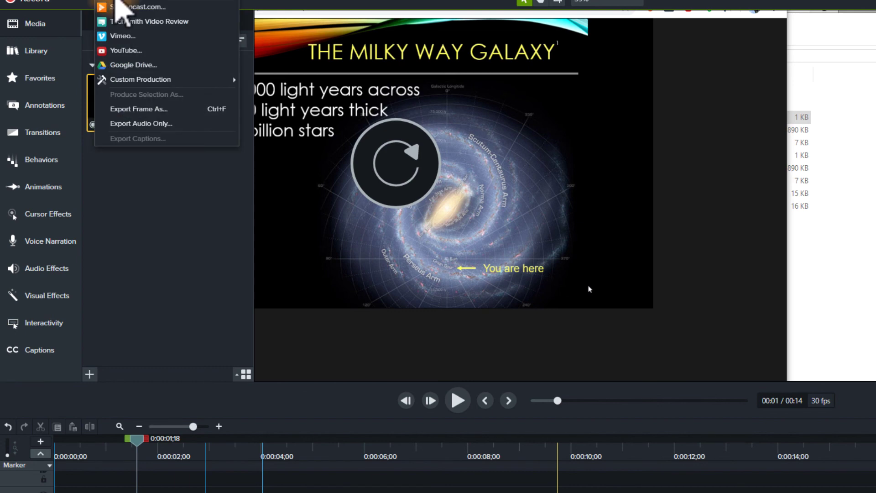
{"action": "left_click", "coordinate": [123, 7]}
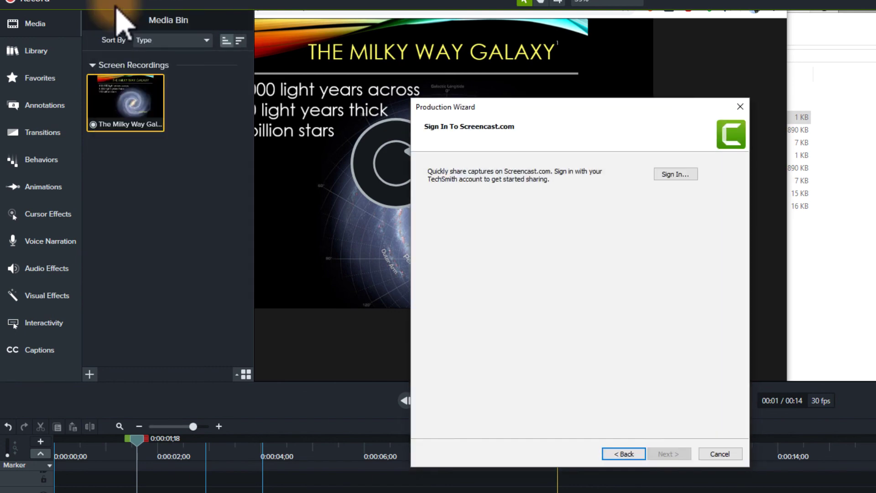